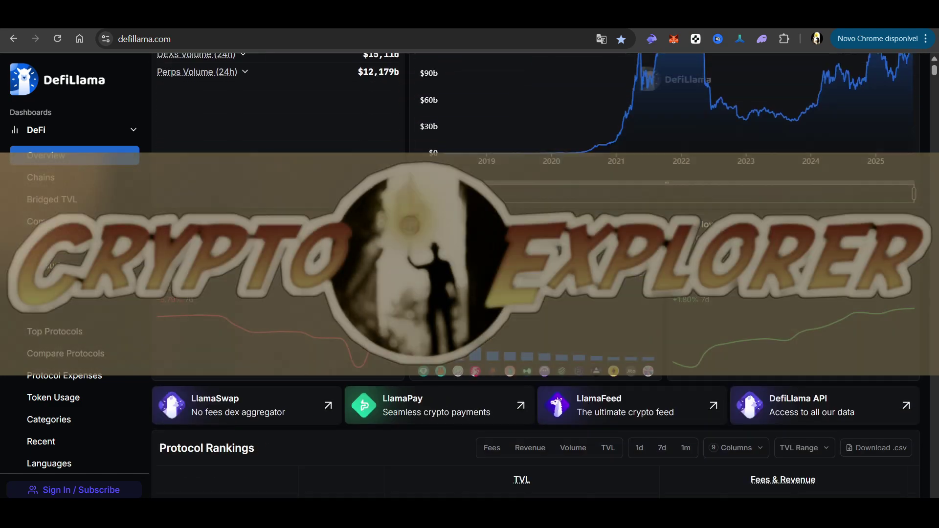
Open DefiLlama's Lending category rankings next to AAVE, then go back to the overview.
{"action": "scroll", "coordinate": [536, 274], "scroll_direction": "up", "scroll_amount": 3}
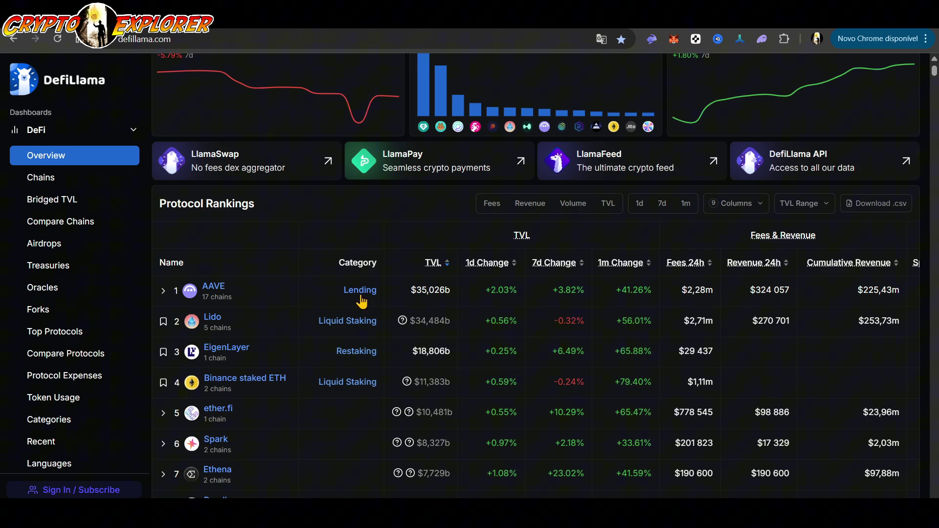
{"action": "left_click", "coordinate": [361, 294]}
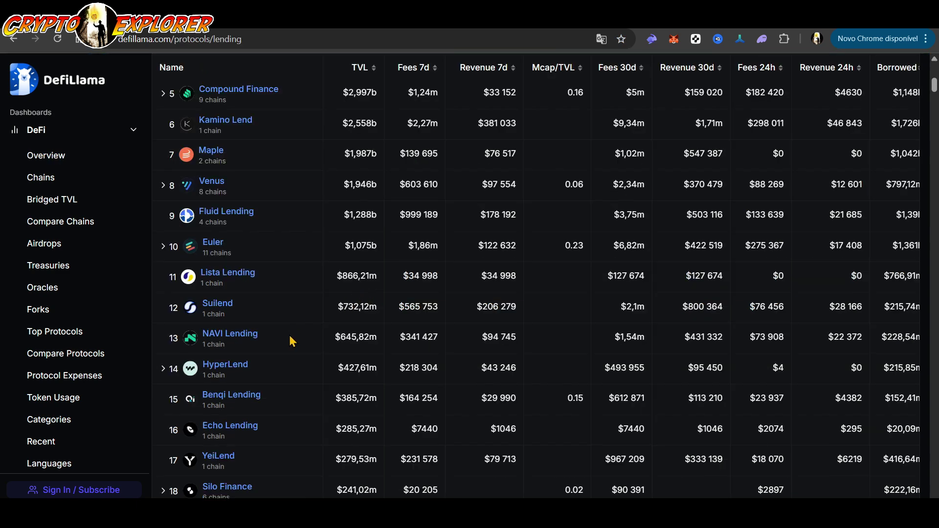
{"action": "scroll", "coordinate": [293, 341], "scroll_direction": "up", "scroll_amount": 8}
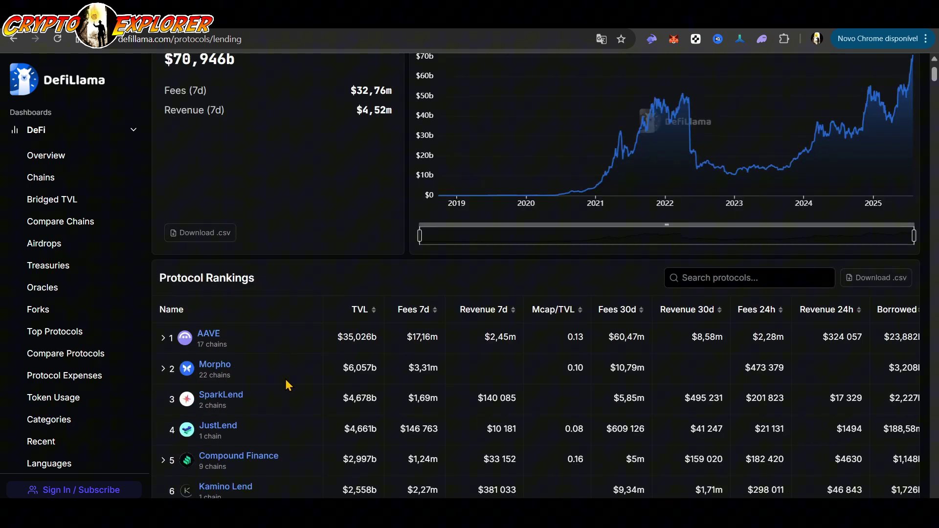
{"action": "scroll", "coordinate": [286, 379], "scroll_direction": "up", "scroll_amount": 2}
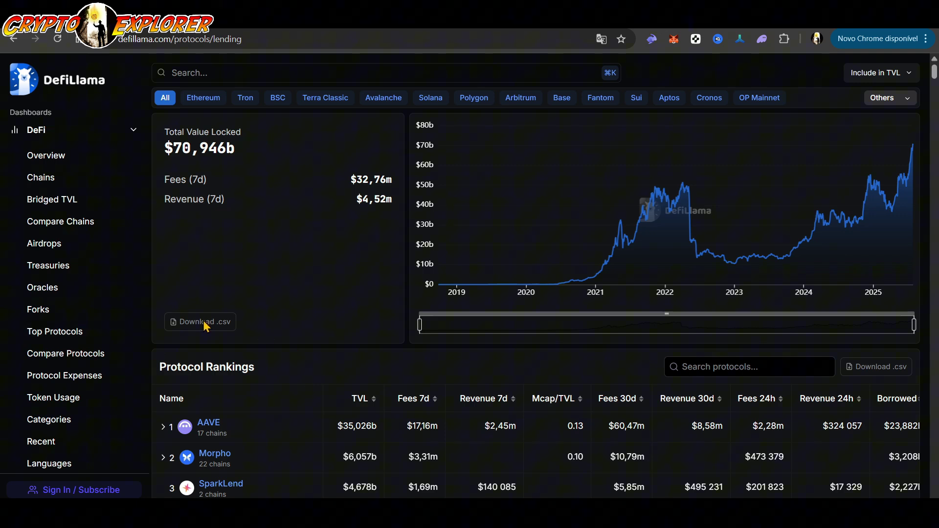
{"action": "scroll", "coordinate": [292, 302], "scroll_direction": "down", "scroll_amount": 4}
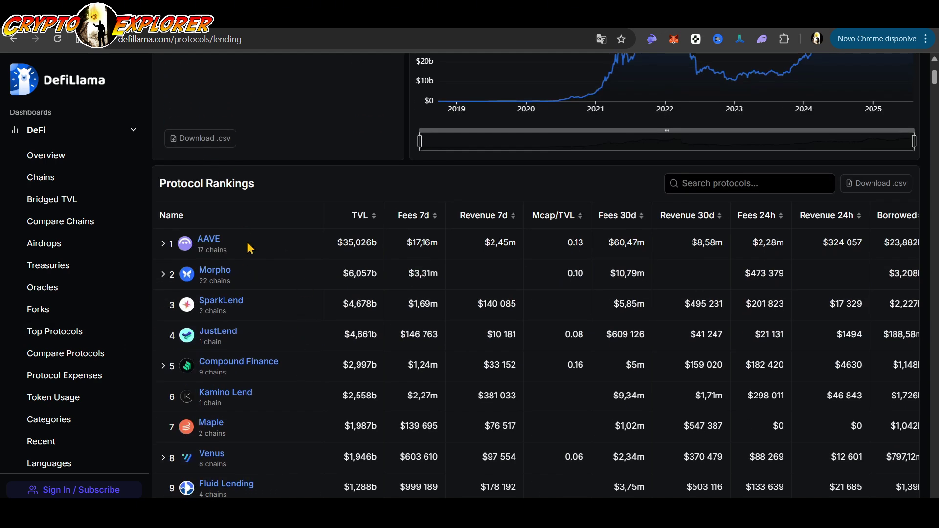
{"action": "left_click", "coordinate": [15, 42]}
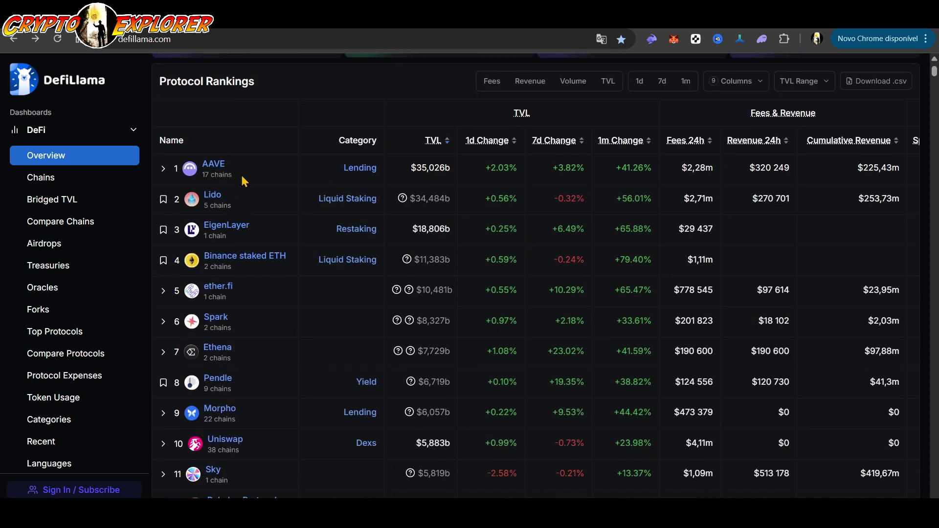
Reopen the Lending rankings and review the table: AAVE first at $35,026b TVL, Morpho second.
{"action": "mouse_move", "coordinate": [203, 176]}
{"action": "left_click", "coordinate": [366, 169]}
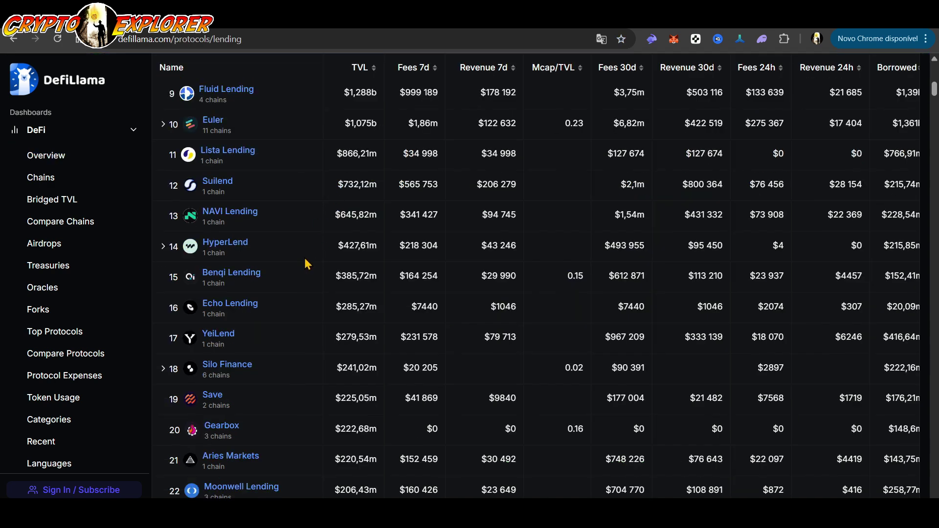
{"action": "scroll", "coordinate": [261, 213], "scroll_direction": "up", "scroll_amount": 7}
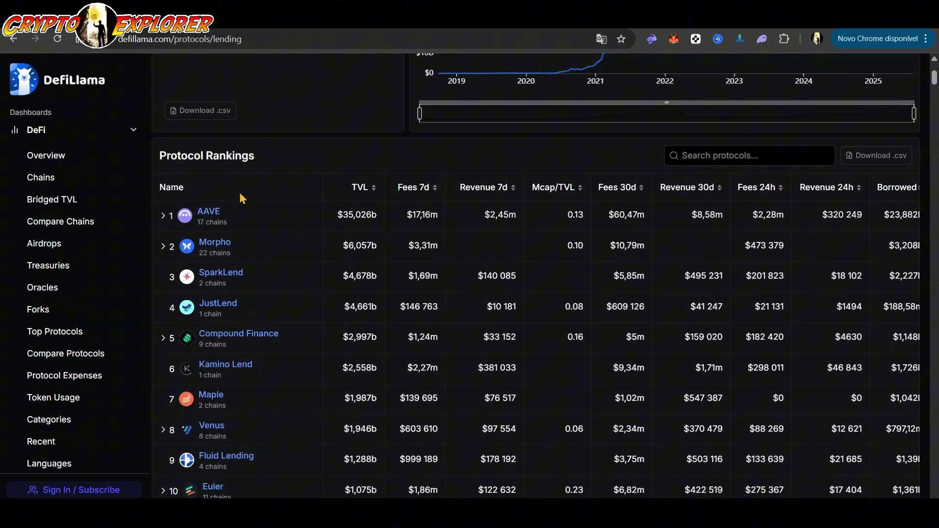
{"action": "scroll", "coordinate": [296, 264], "scroll_direction": "down", "scroll_amount": 2}
{"action": "scroll", "coordinate": [300, 286], "scroll_direction": "down", "scroll_amount": 2}
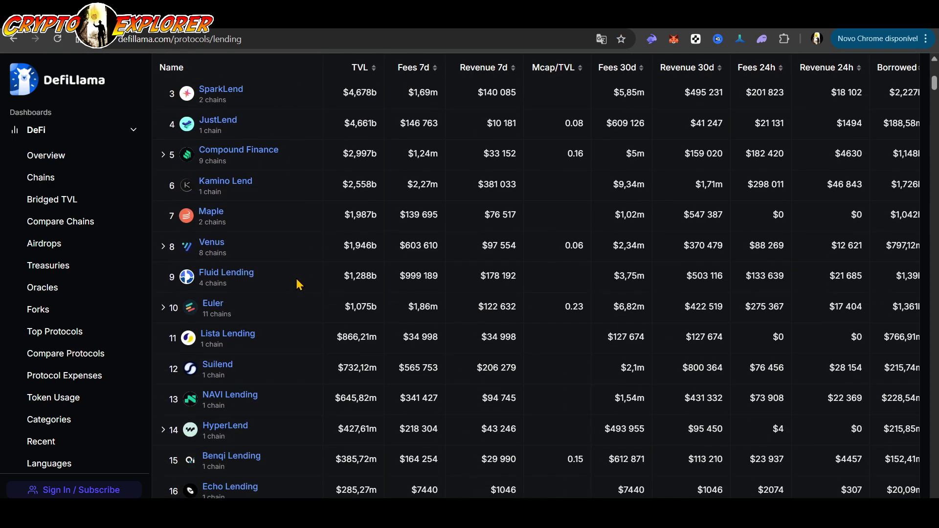
{"action": "scroll", "coordinate": [300, 285], "scroll_direction": "up", "scroll_amount": 2}
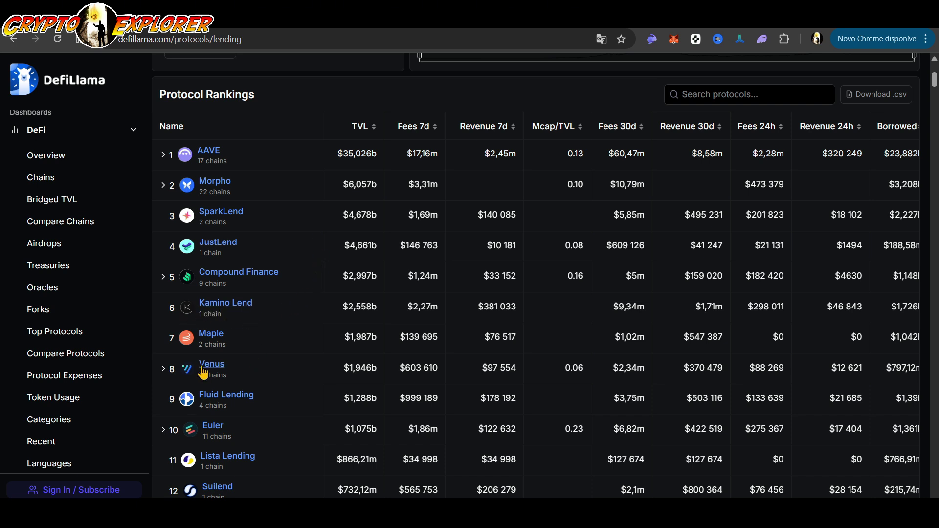
{"action": "scroll", "coordinate": [203, 372], "scroll_direction": "down", "scroll_amount": 4}
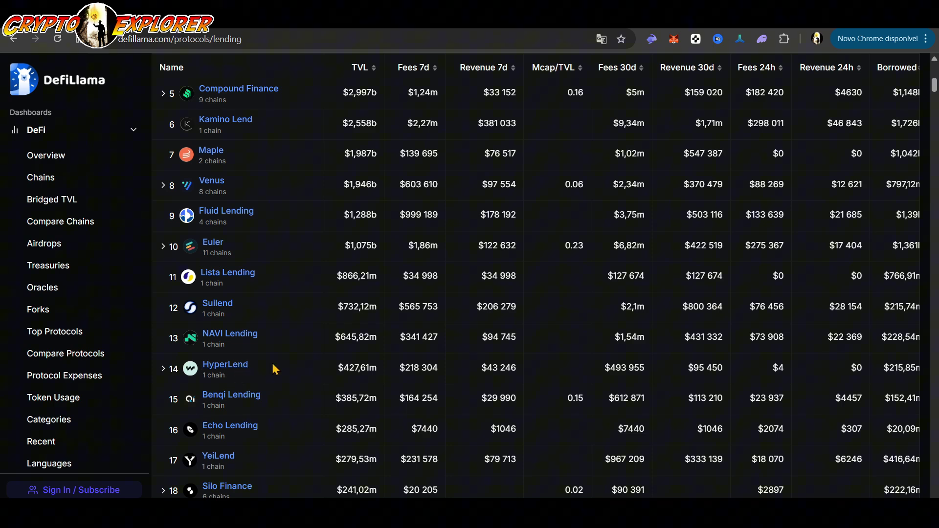
{"action": "scroll", "coordinate": [275, 370], "scroll_direction": "up", "scroll_amount": 7}
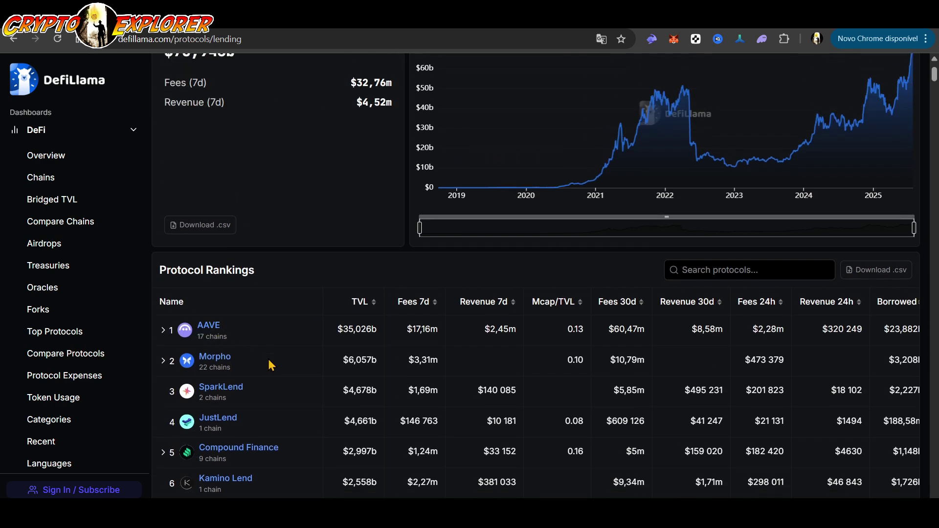
{"action": "scroll", "coordinate": [272, 365], "scroll_direction": "down", "scroll_amount": 2}
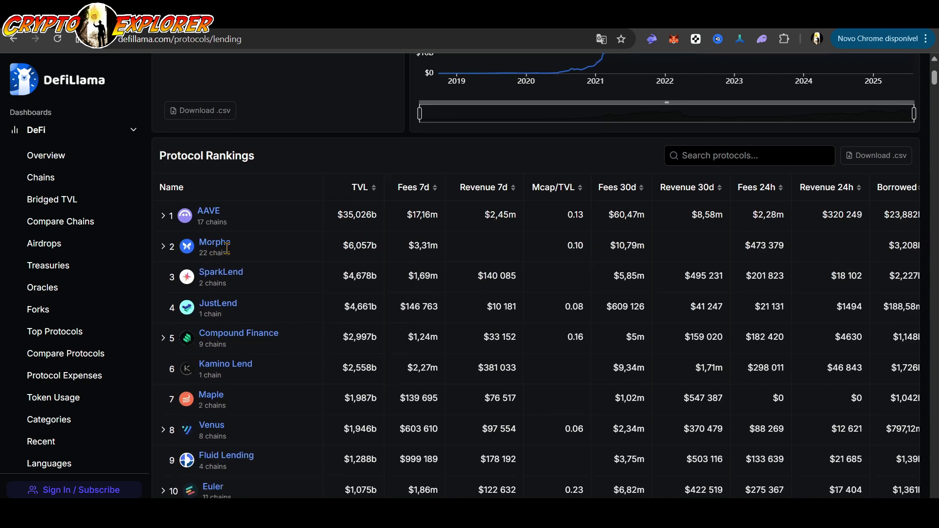
Go from the AAVE ranking to aave.com, deny all cookies, and launch the app.
{"action": "left_click", "coordinate": [210, 214]}
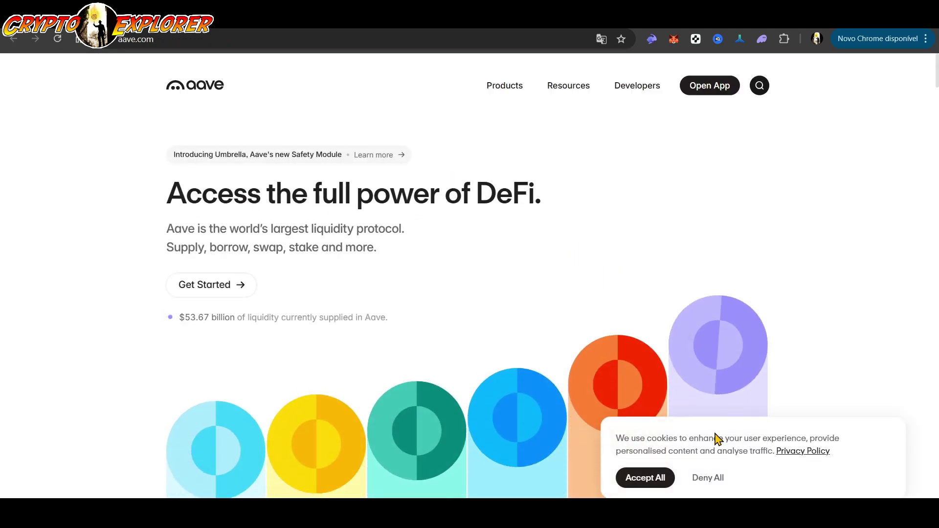
{"action": "left_click", "coordinate": [718, 478]}
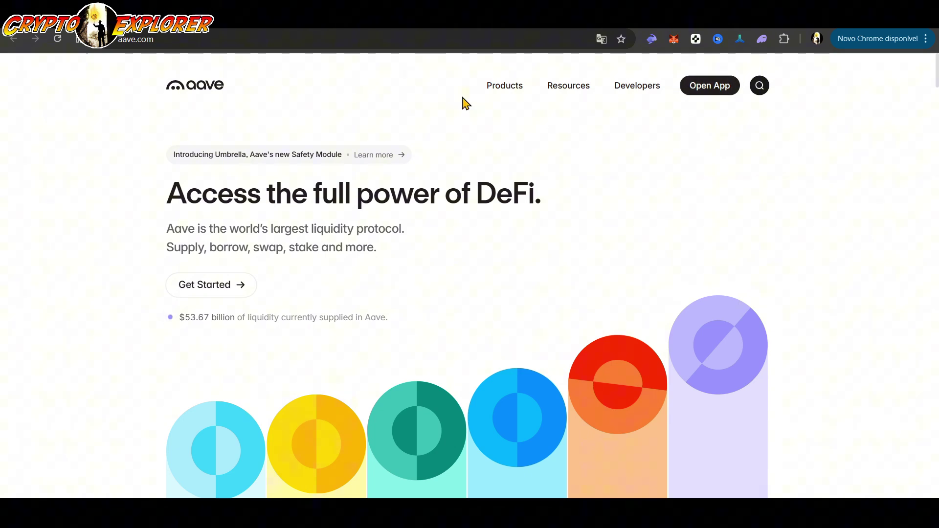
{"action": "left_click", "coordinate": [714, 93]}
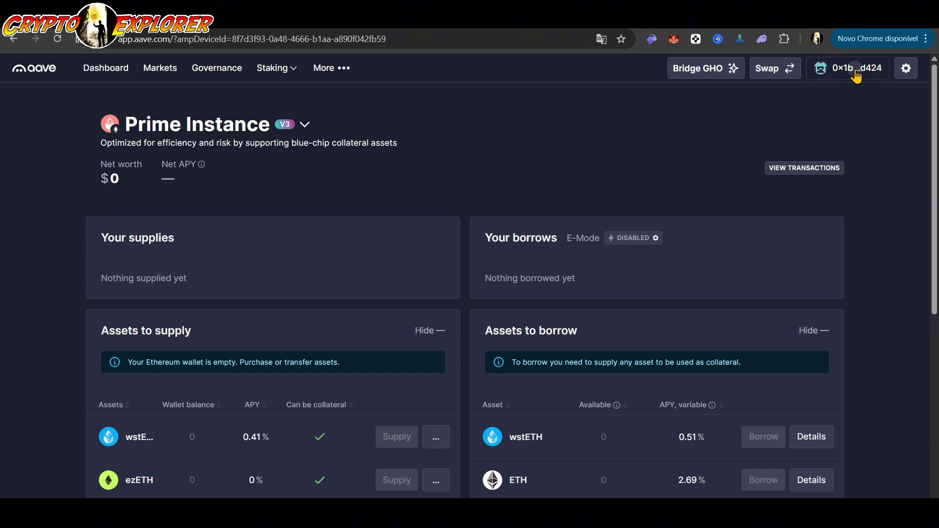
Connect the Rabby wallet to Aave and approve the connection.
{"action": "left_click", "coordinate": [856, 73]}
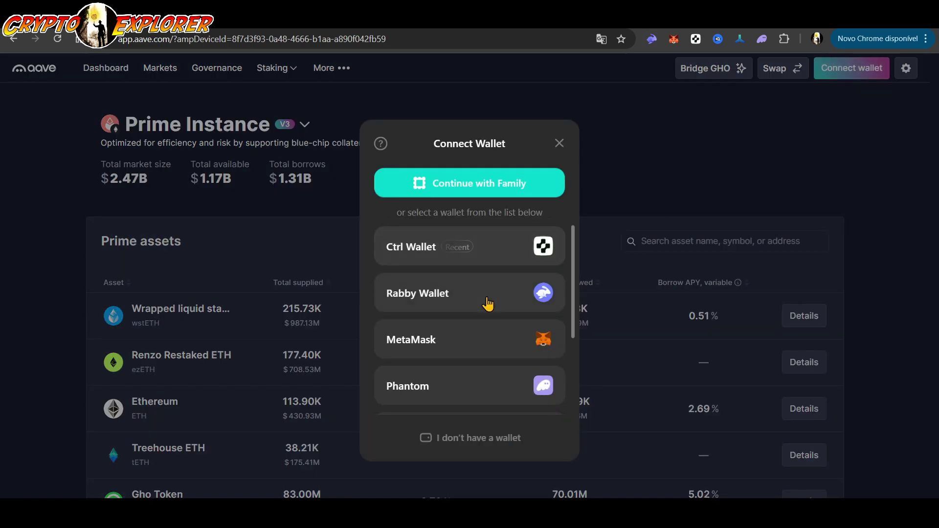
{"action": "left_click", "coordinate": [442, 306]}
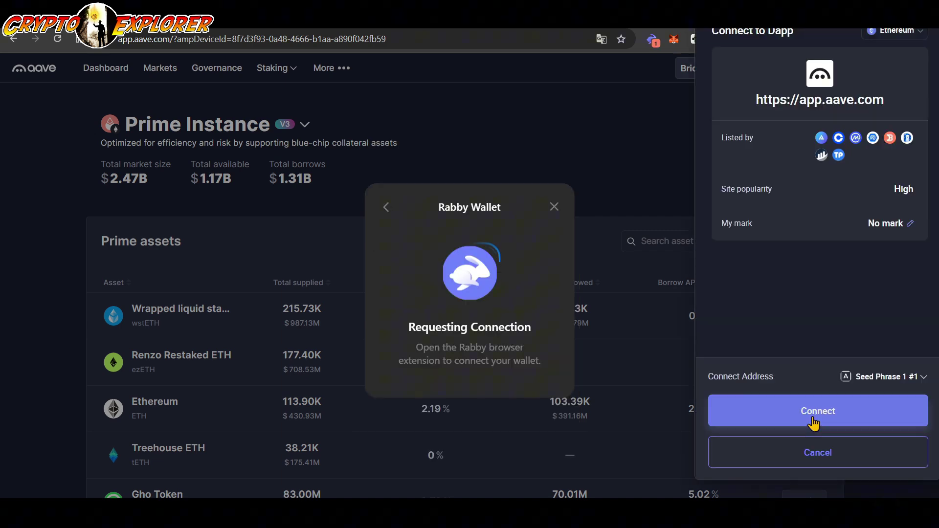
{"action": "left_click", "coordinate": [813, 415]}
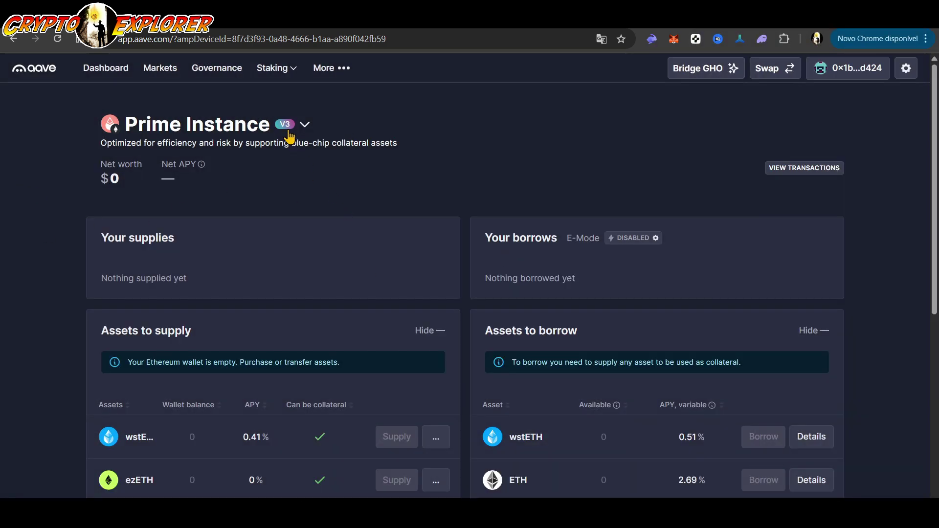
Switch Aave to the V3 BNB Chain Market from the market list.
{"action": "left_click", "coordinate": [303, 125]}
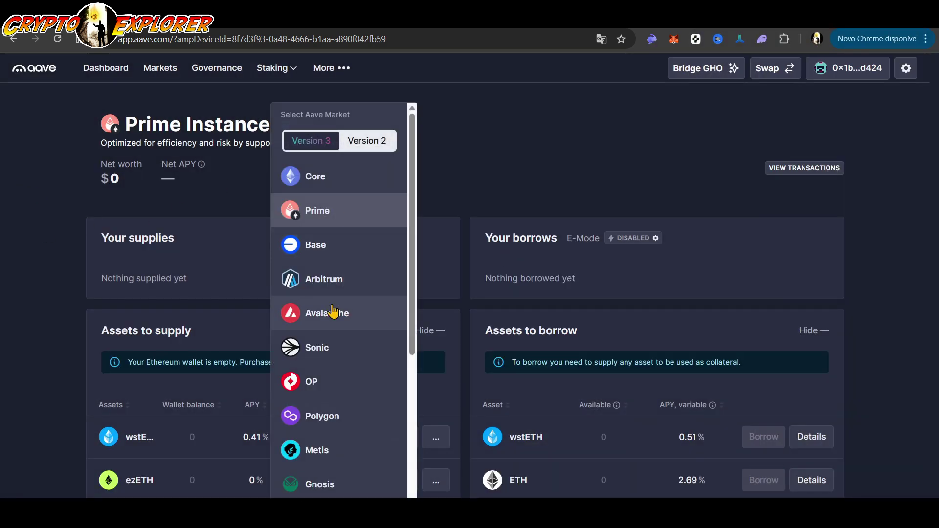
{"action": "scroll", "coordinate": [331, 316], "scroll_direction": "down", "scroll_amount": 5}
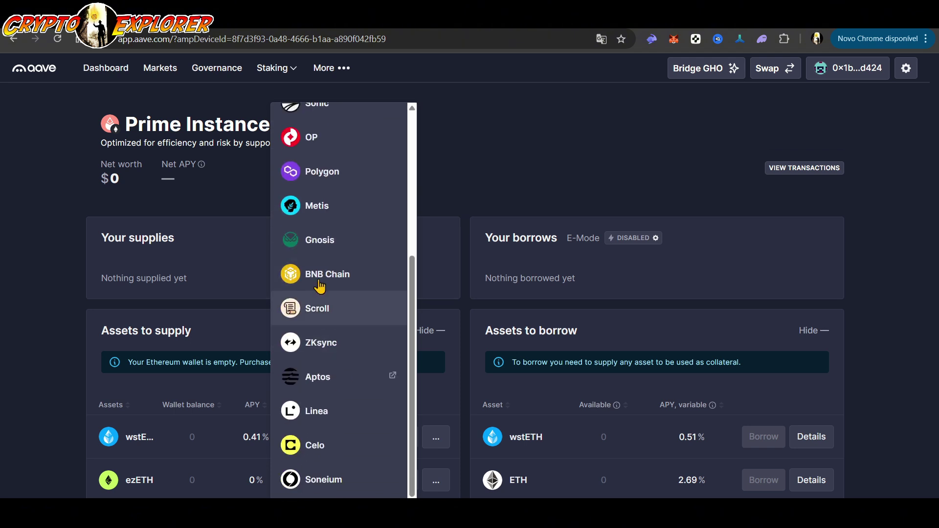
{"action": "scroll", "coordinate": [337, 276], "scroll_direction": "up", "scroll_amount": 5}
{"action": "scroll", "coordinate": [336, 276], "scroll_direction": "down", "scroll_amount": 5}
{"action": "scroll", "coordinate": [336, 273], "scroll_direction": "up", "scroll_amount": 5}
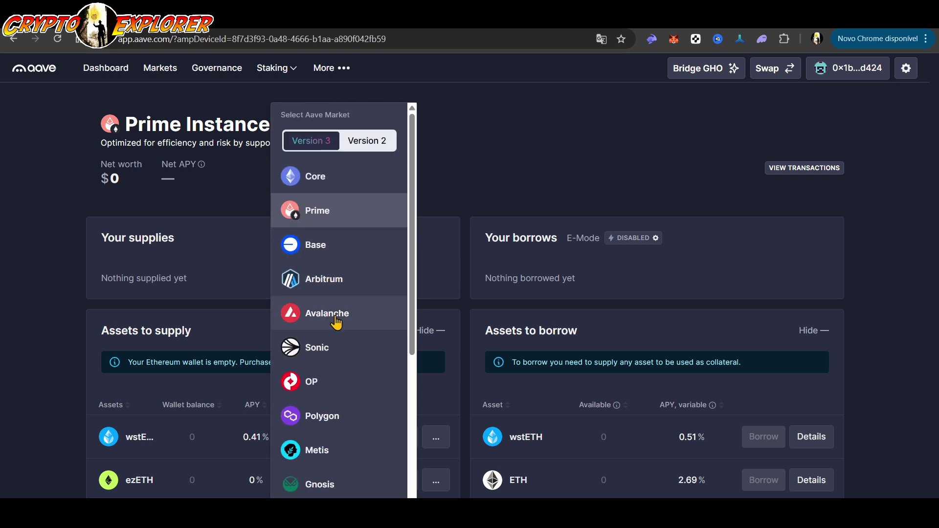
{"action": "scroll", "coordinate": [336, 322], "scroll_direction": "down", "scroll_amount": 2}
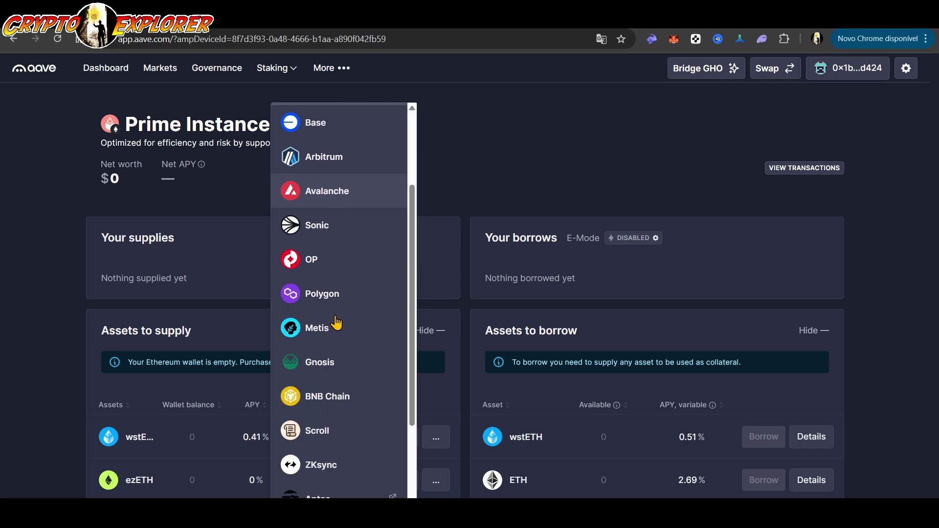
{"action": "left_click", "coordinate": [331, 386]}
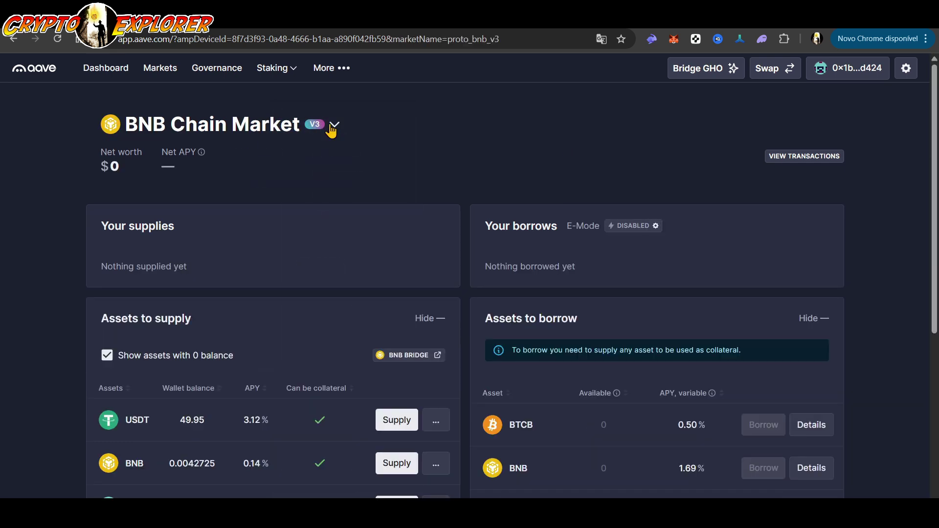
Close the market list and review BNB Chain supply assets (USDC 4.36%) and borrow assets (FDUSD 14.68%).
{"action": "left_click", "coordinate": [331, 124]}
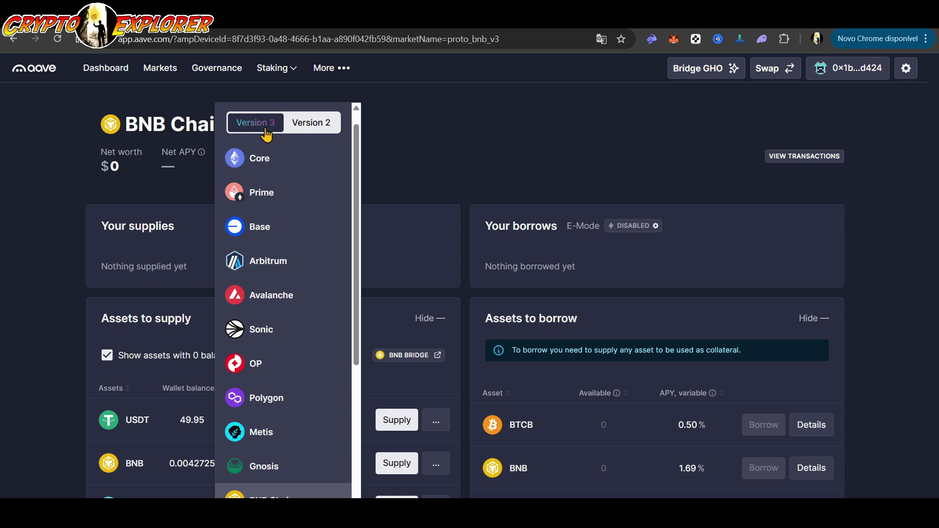
{"action": "left_click", "coordinate": [454, 173]}
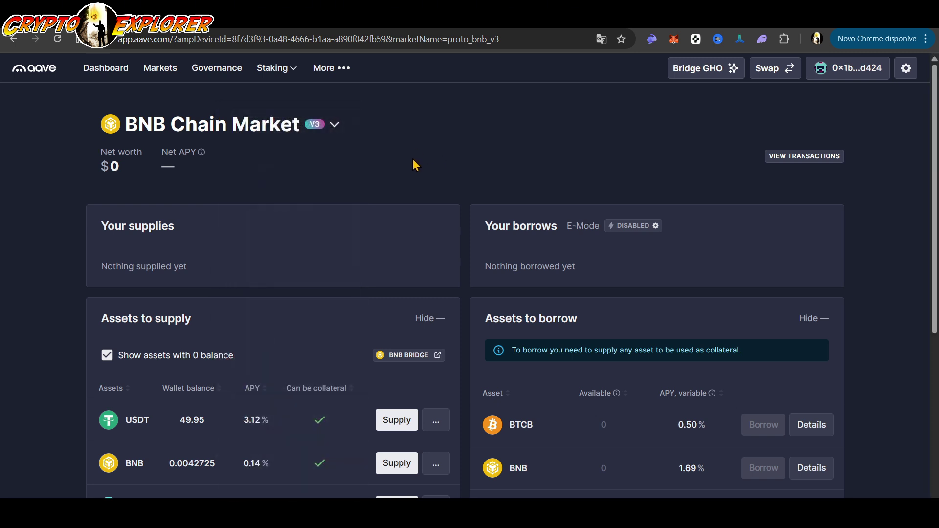
{"action": "scroll", "coordinate": [440, 240], "scroll_direction": "down", "scroll_amount": 4}
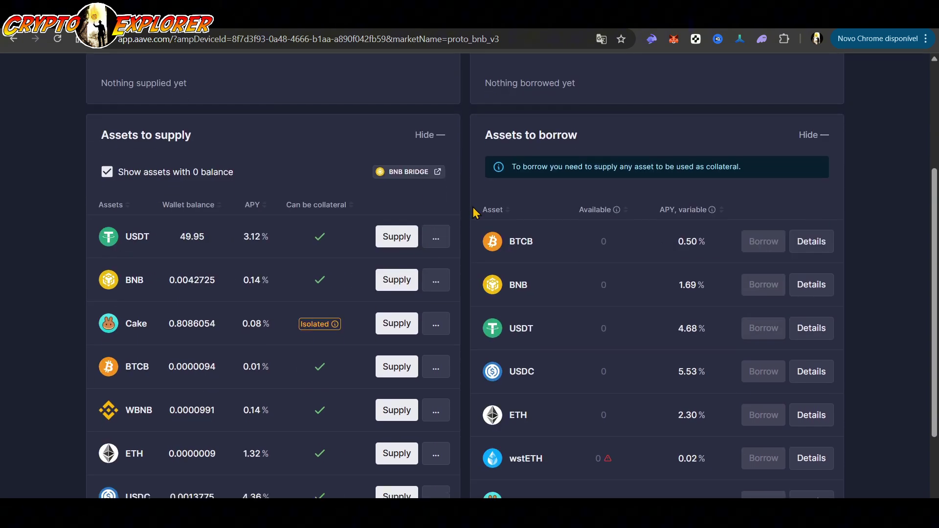
{"action": "mouse_move", "coordinate": [180, 237]}
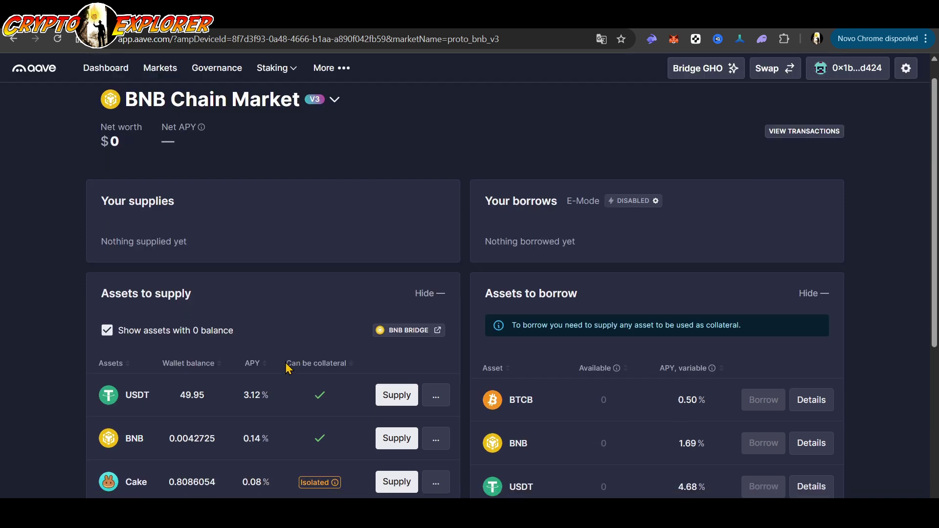
{"action": "scroll", "coordinate": [256, 269], "scroll_direction": "down", "scroll_amount": 5}
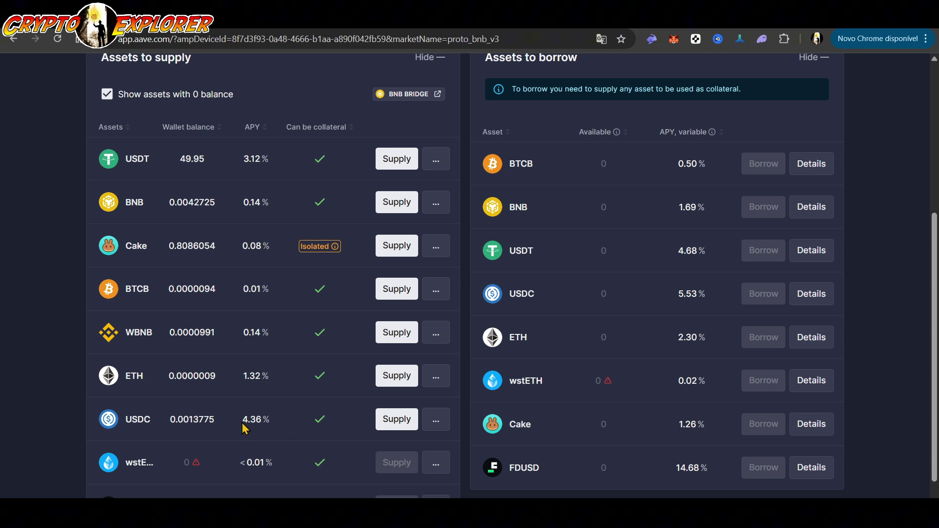
{"action": "scroll", "coordinate": [247, 426], "scroll_direction": "down", "scroll_amount": 2}
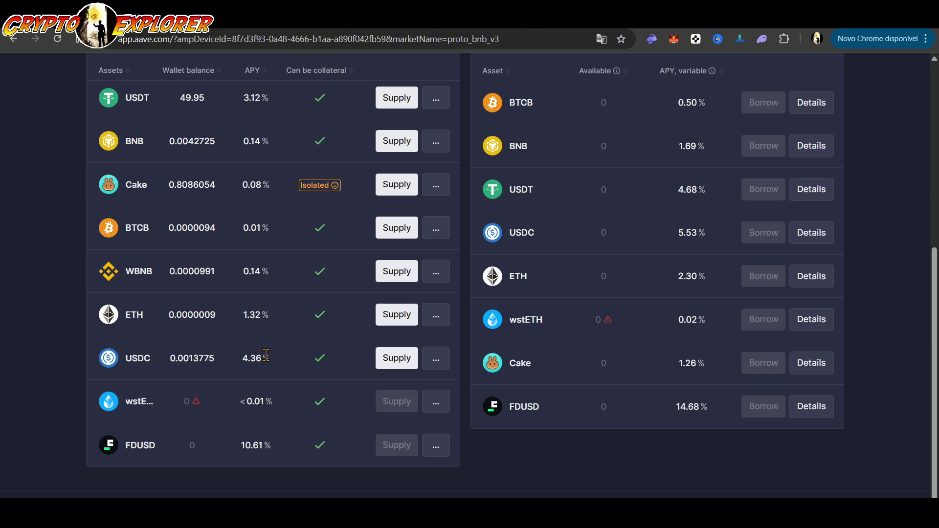
{"action": "scroll", "coordinate": [255, 352], "scroll_direction": "up", "scroll_amount": 1}
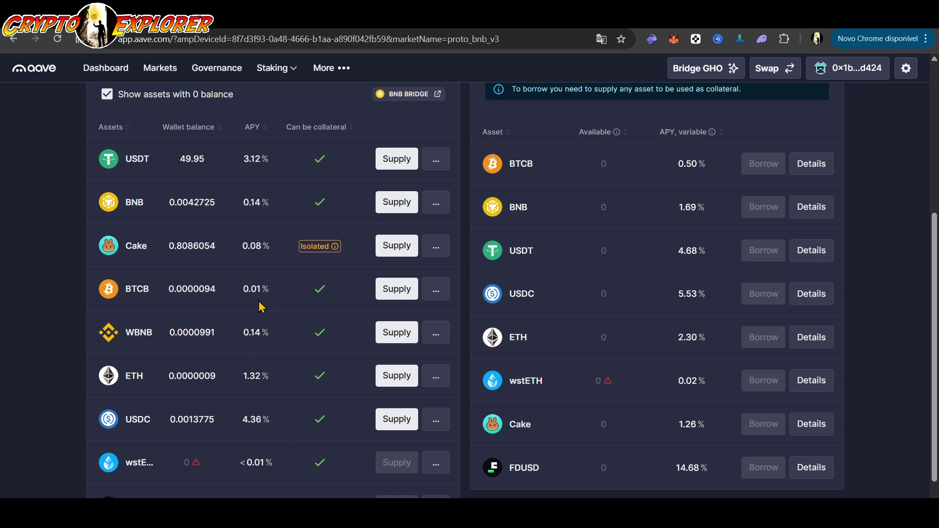
{"action": "double_click", "coordinate": [246, 289]}
{"action": "scroll", "coordinate": [287, 182], "scroll_direction": "up", "scroll_amount": 3}
{"action": "scroll", "coordinate": [287, 182], "scroll_direction": "down", "scroll_amount": 3}
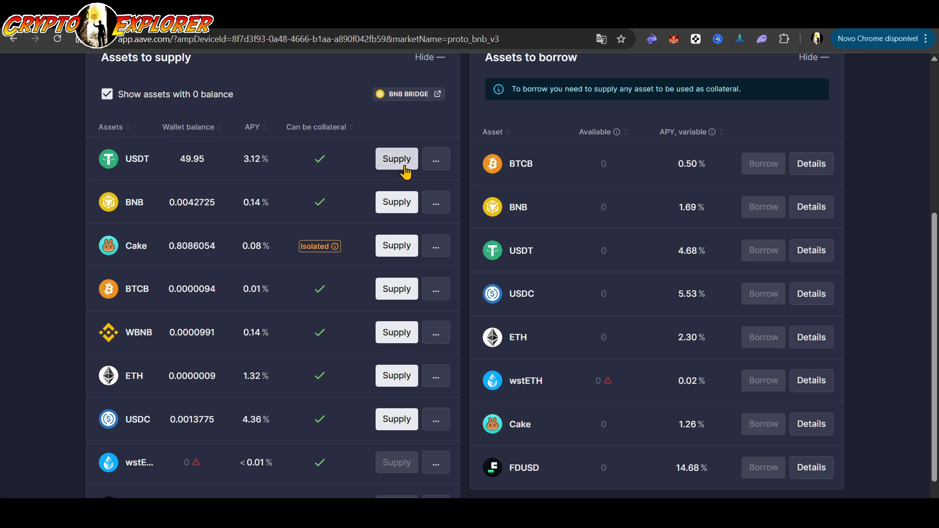
{"action": "scroll", "coordinate": [235, 425], "scroll_direction": "down", "scroll_amount": 2}
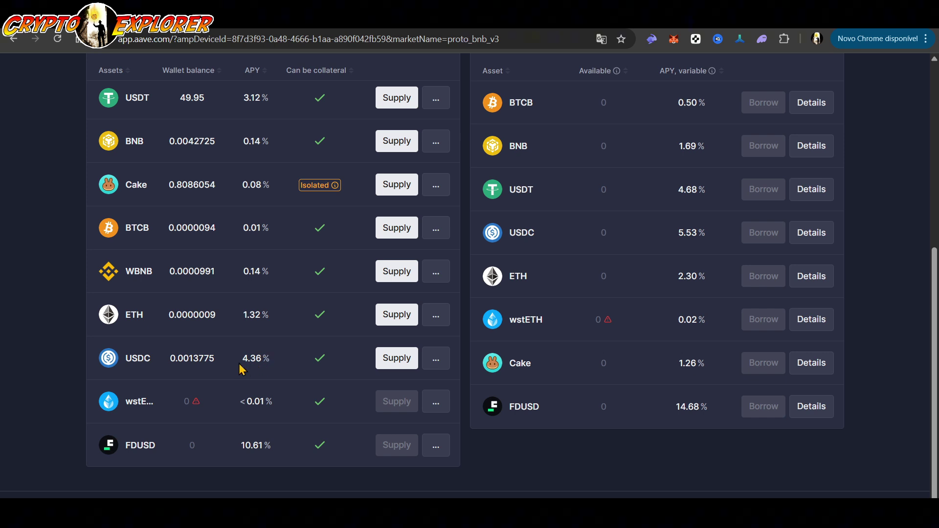
{"action": "scroll", "coordinate": [433, 166], "scroll_direction": "up", "scroll_amount": 2}
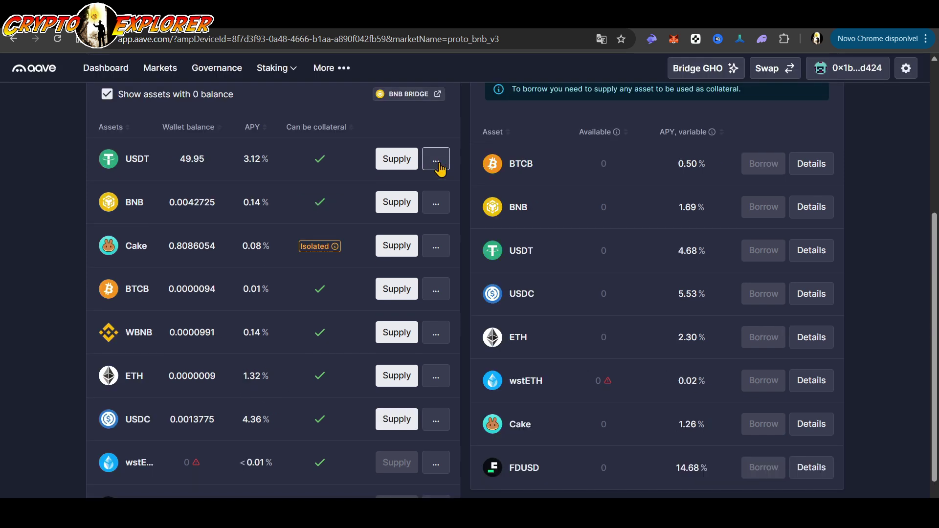
Set up a USDT swap into USDC on Binance Smart Chain.
{"action": "left_click", "coordinate": [435, 166]}
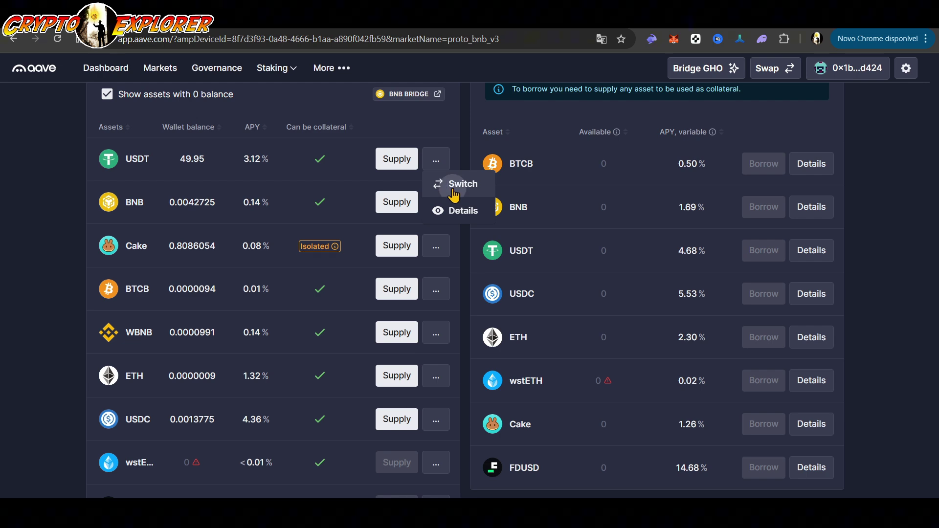
{"action": "left_click", "coordinate": [453, 189]}
{"action": "left_click", "coordinate": [555, 313]}
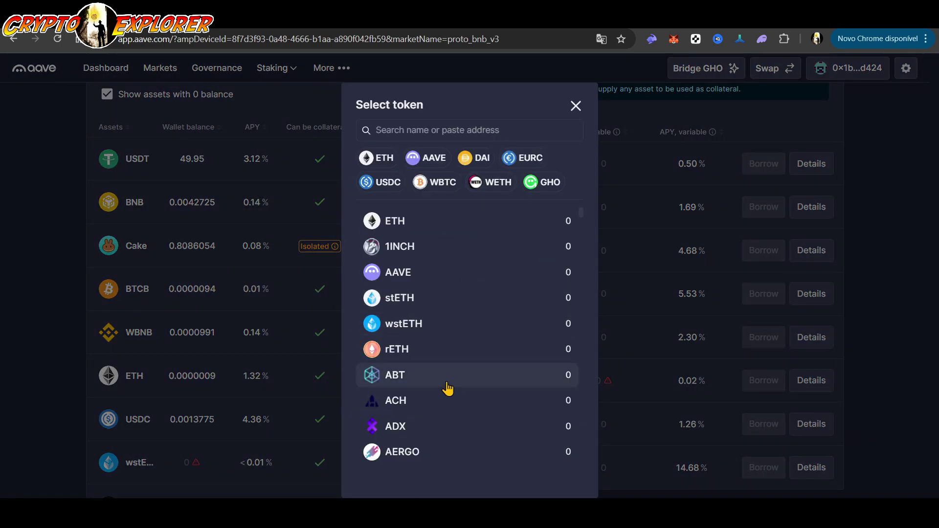
{"action": "left_click", "coordinate": [383, 183]}
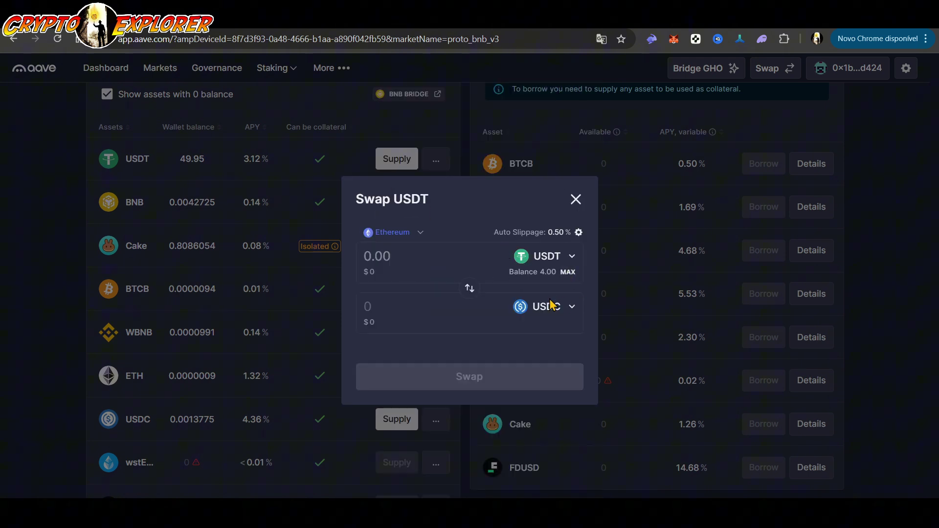
{"action": "left_click", "coordinate": [419, 237]}
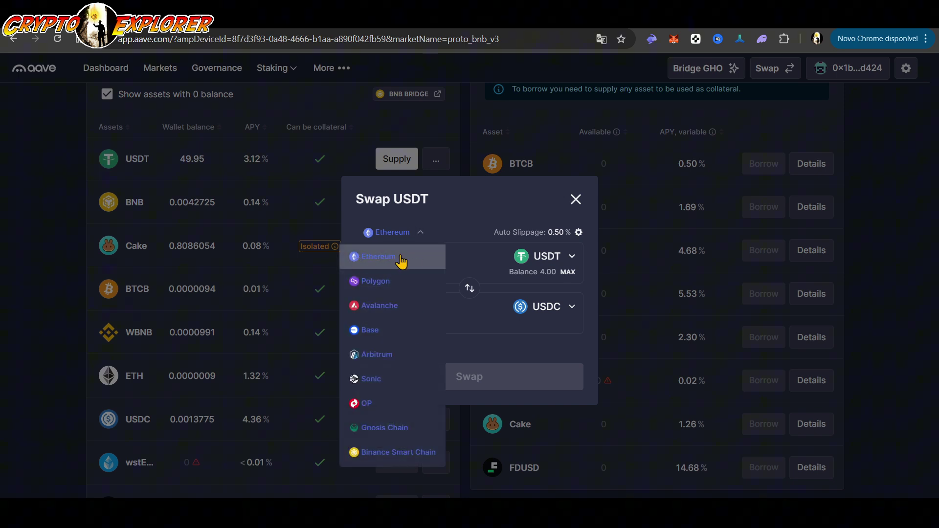
{"action": "left_click", "coordinate": [383, 454]}
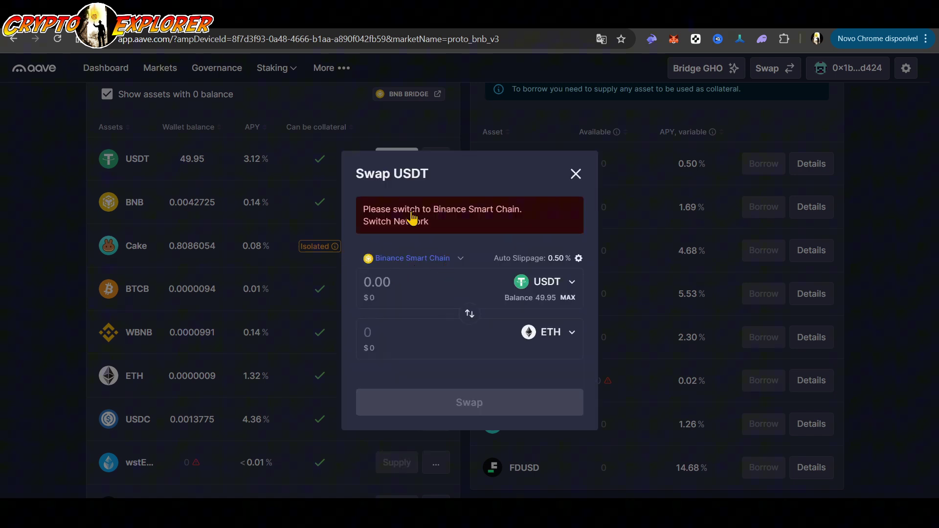
Switch the Rabby wallet to BNB Chain and reselect USDC as the receive token.
{"action": "left_click", "coordinate": [651, 41]}
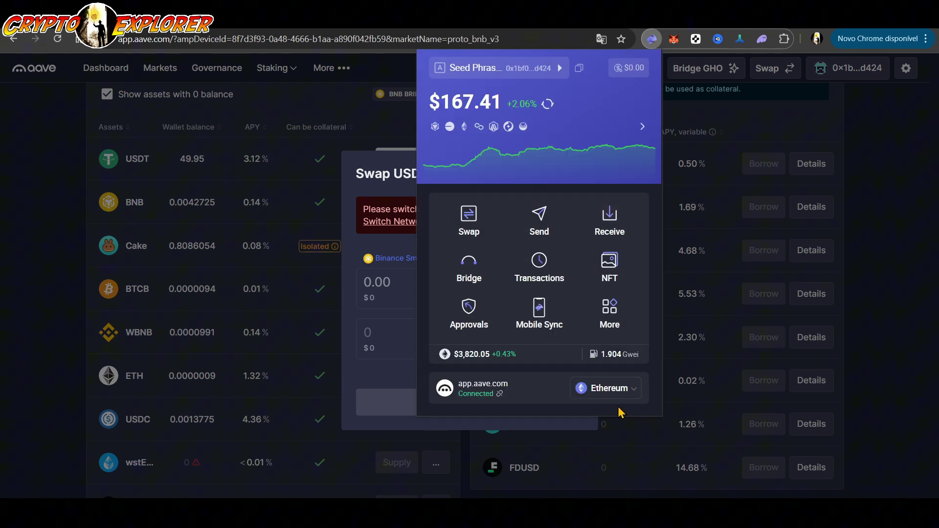
{"action": "left_click", "coordinate": [625, 391]}
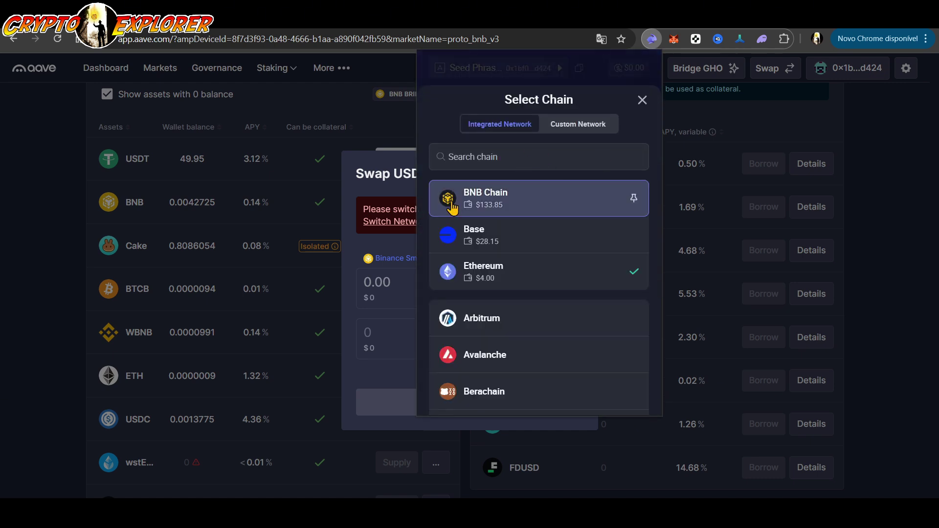
{"action": "left_click", "coordinate": [504, 207]}
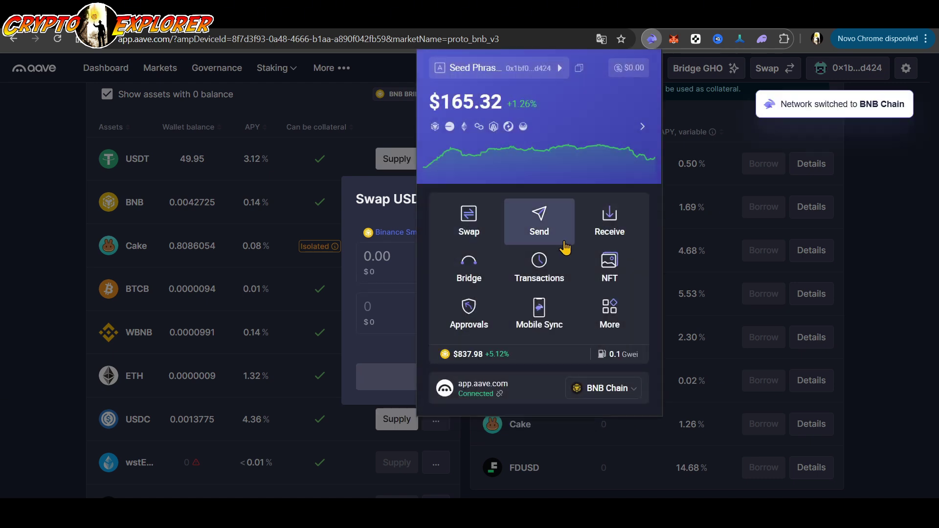
{"action": "left_click", "coordinate": [382, 357]}
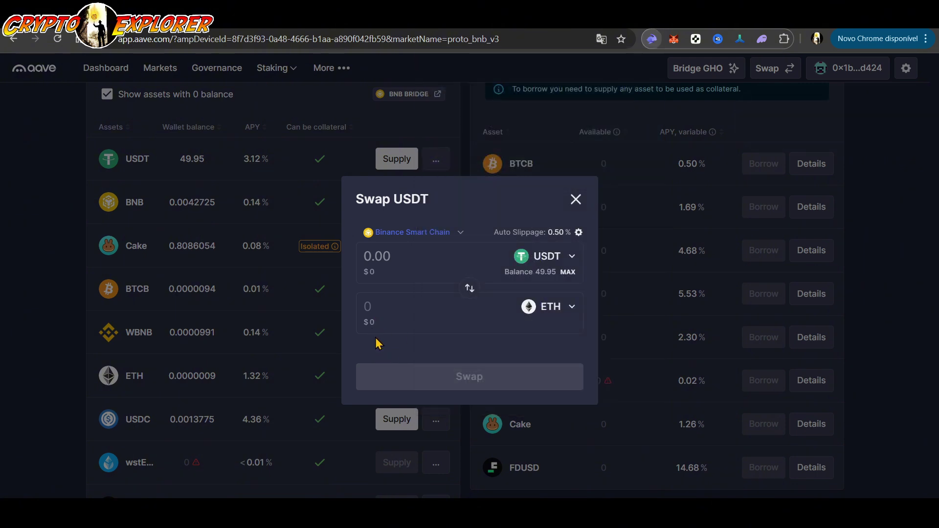
{"action": "left_click", "coordinate": [551, 306]}
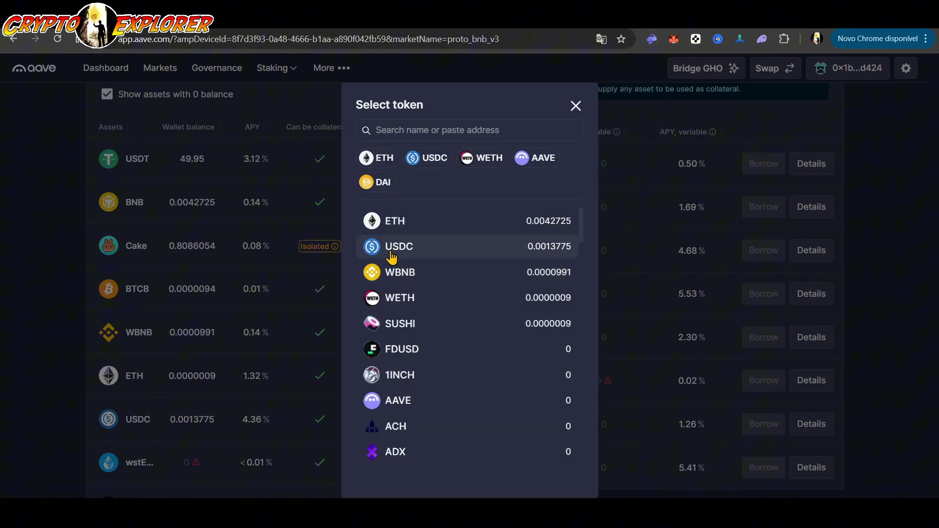
{"action": "left_click", "coordinate": [390, 249]}
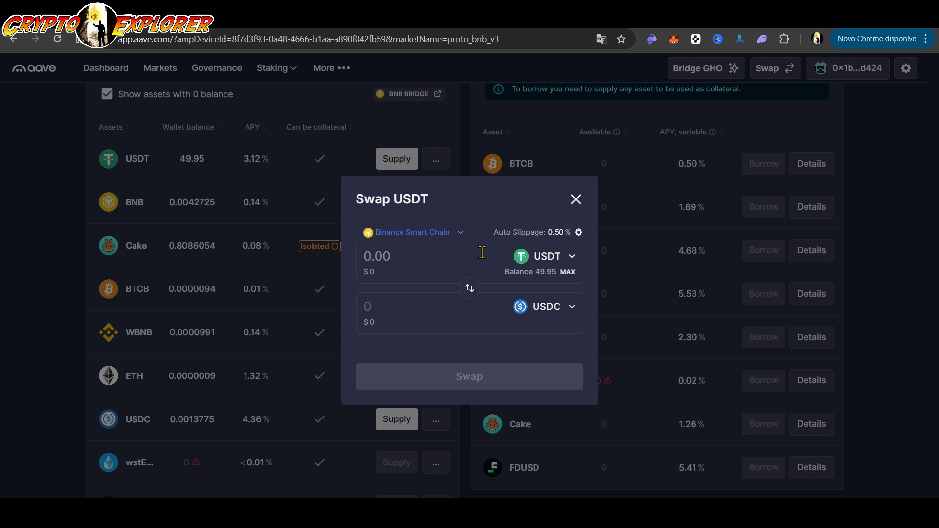
Swap the full 49.95 USDT balance to USDC, approving and confirming both transactions in Rabby.
{"action": "left_click", "coordinate": [568, 274]}
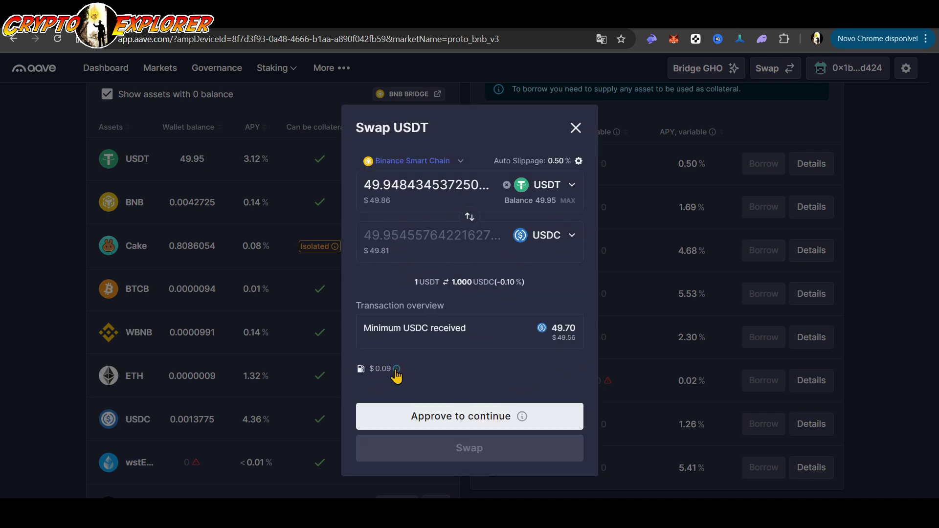
{"action": "mouse_move", "coordinate": [396, 372]}
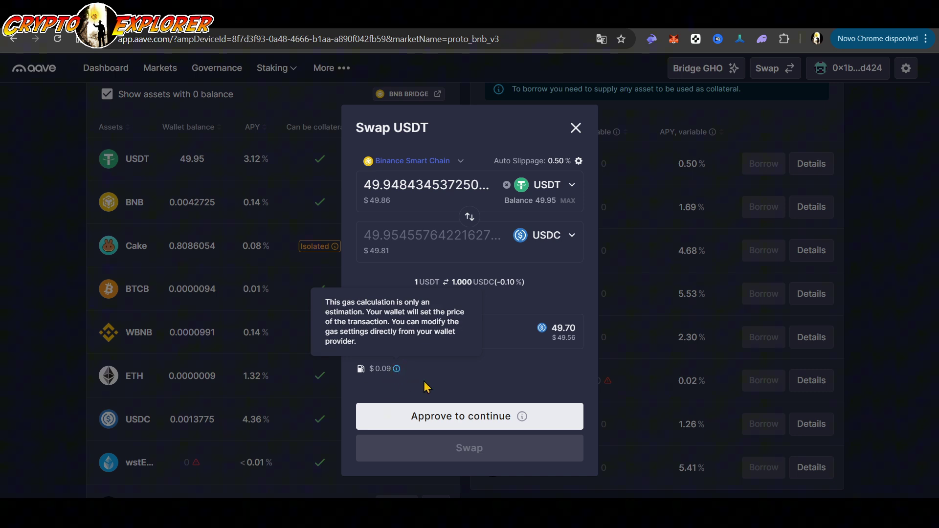
{"action": "left_click", "coordinate": [445, 424]}
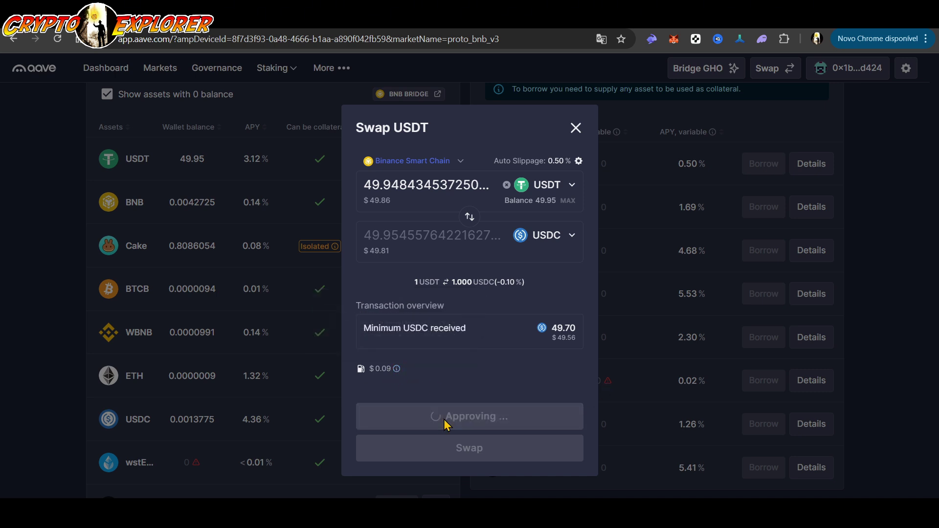
{"action": "left_click", "coordinate": [771, 458]}
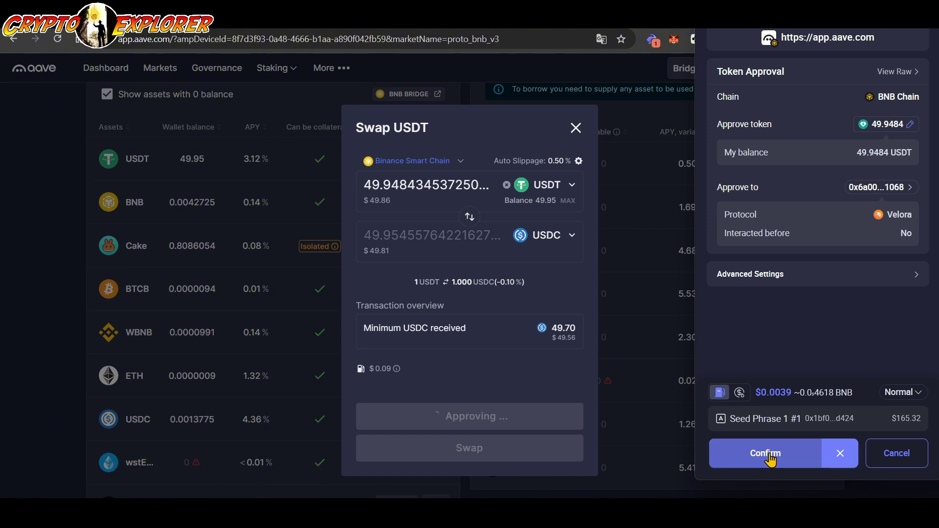
{"action": "left_click", "coordinate": [770, 458]}
{"action": "left_click", "coordinate": [460, 440]}
{"action": "left_click", "coordinate": [799, 465]}
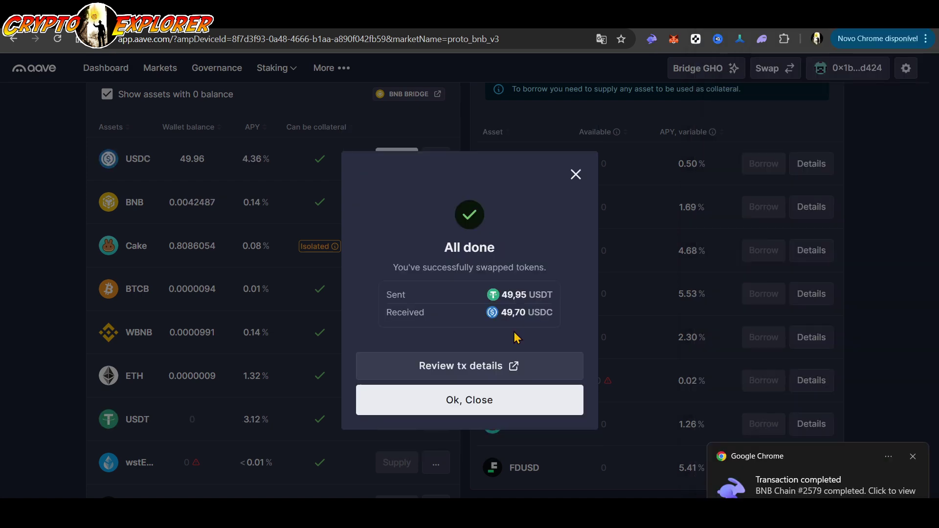
{"action": "left_click", "coordinate": [337, 352]}
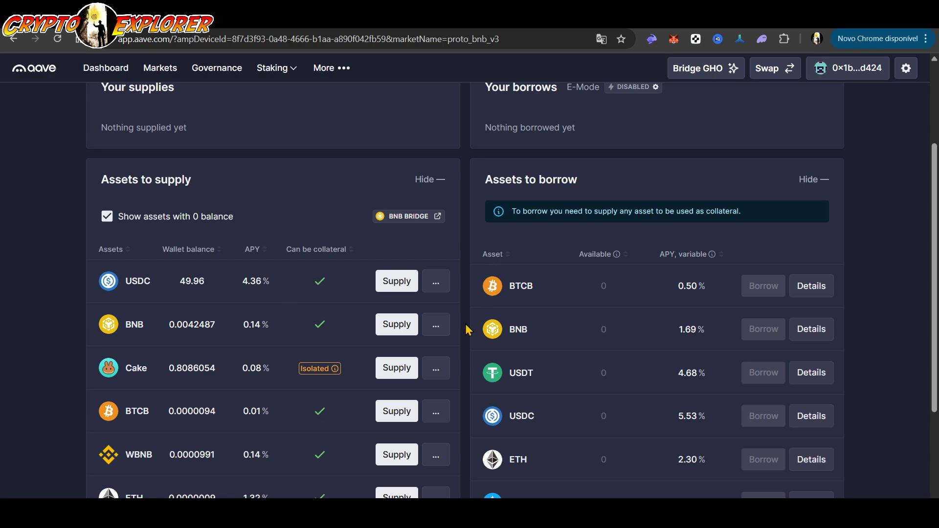
{"action": "scroll", "coordinate": [467, 331], "scroll_direction": "down", "scroll_amount": 3}
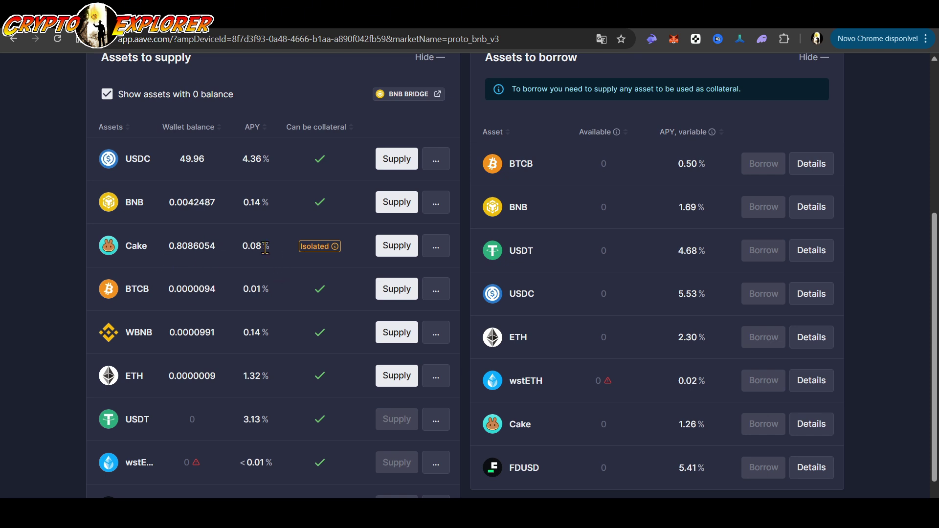
{"action": "scroll", "coordinate": [292, 225], "scroll_direction": "up", "scroll_amount": 3}
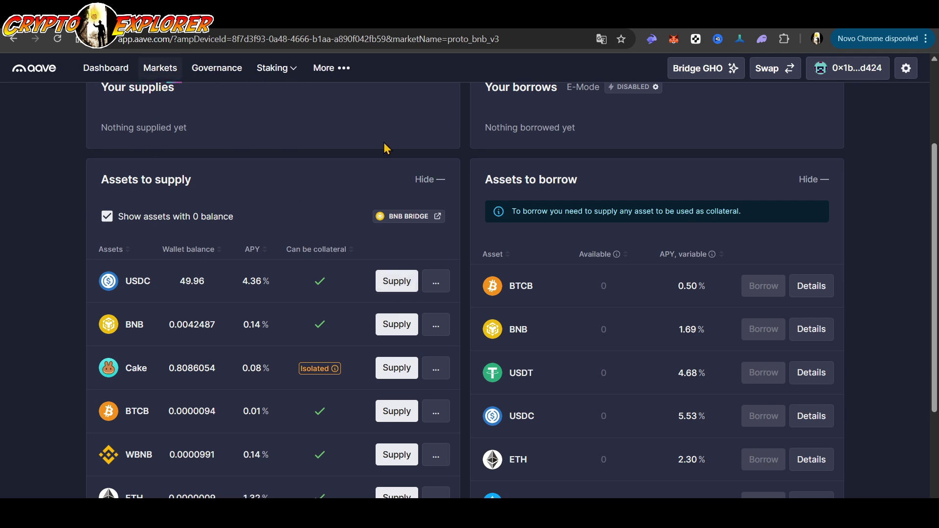
Enter the full 49.96 USDC balance to supply and approve USDC spending in Rabby.
{"action": "left_click", "coordinate": [404, 292]}
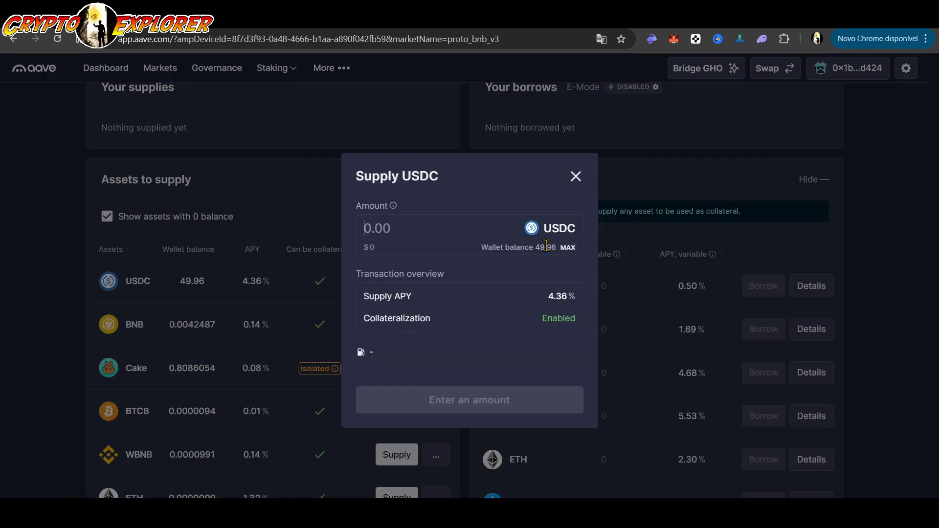
{"action": "left_click", "coordinate": [569, 248]}
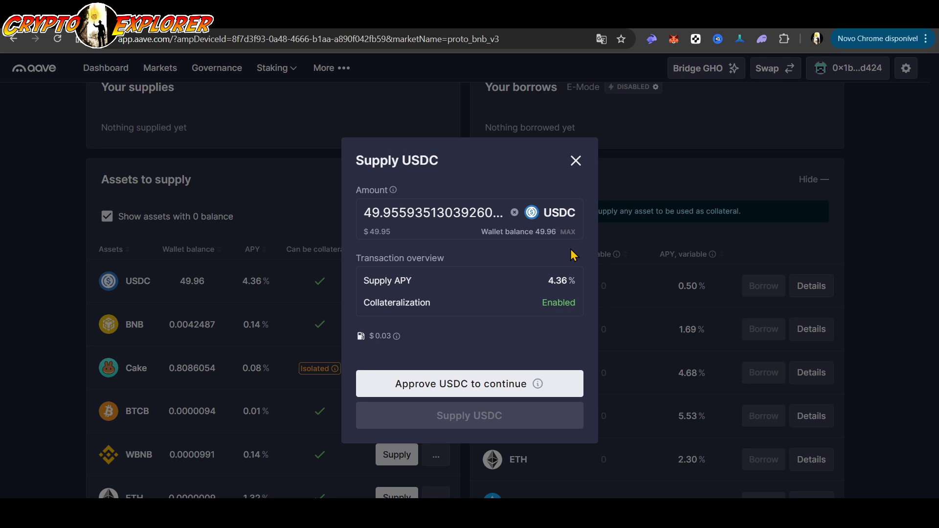
{"action": "left_click", "coordinate": [475, 387]}
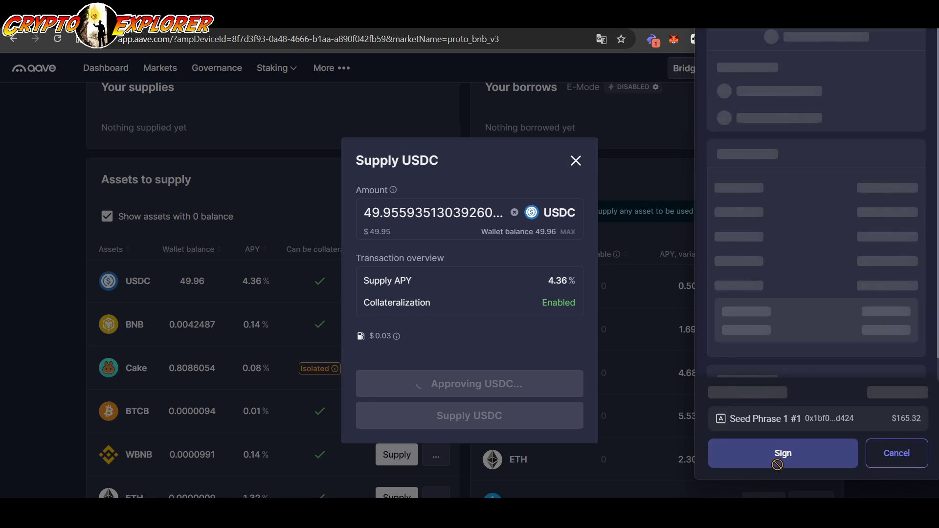
{"action": "left_click", "coordinate": [781, 455]}
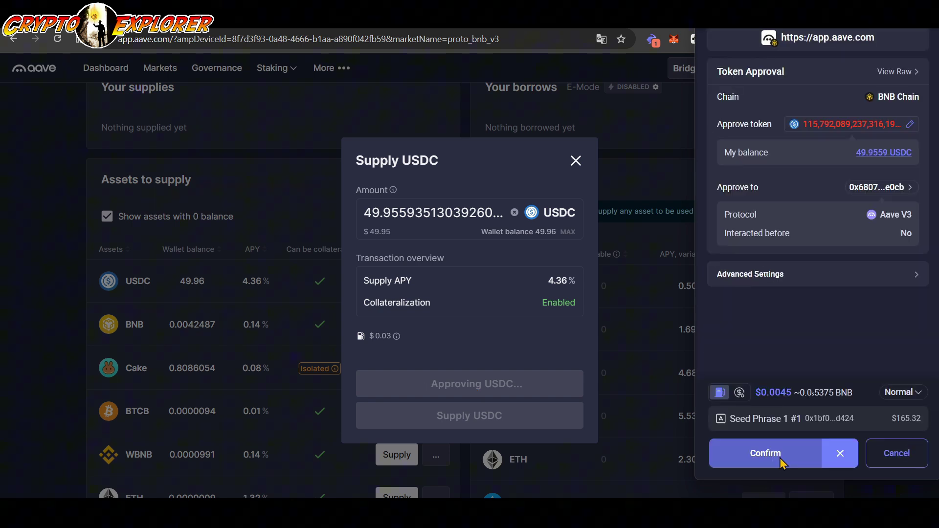
{"action": "left_click", "coordinate": [781, 457]}
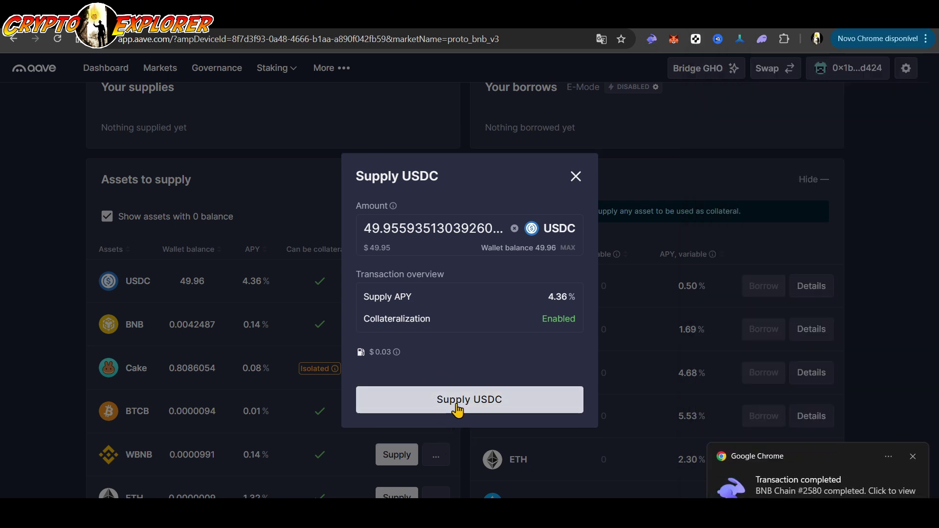
Supply the 49.96 USDC as collateral, confirming in Rabby, and dismiss the completion message.
{"action": "left_click", "coordinate": [457, 407]}
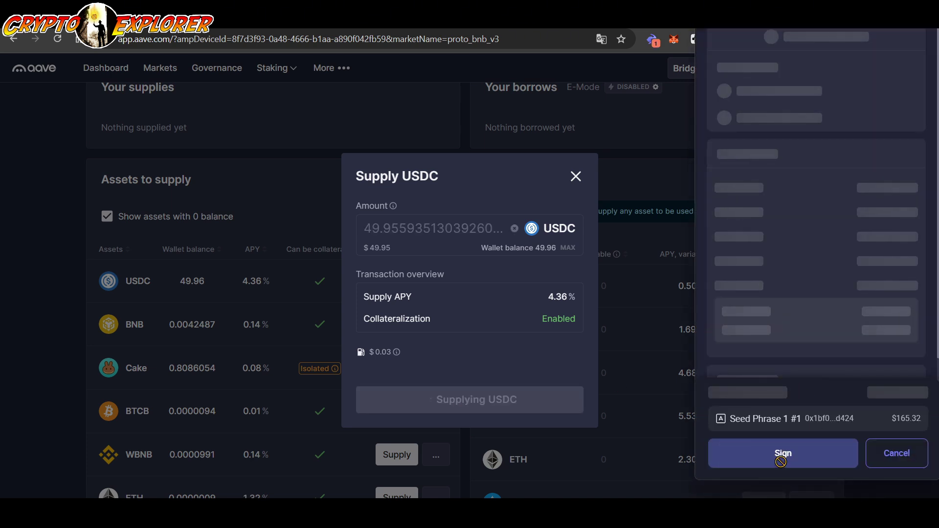
{"action": "left_click", "coordinate": [781, 461]}
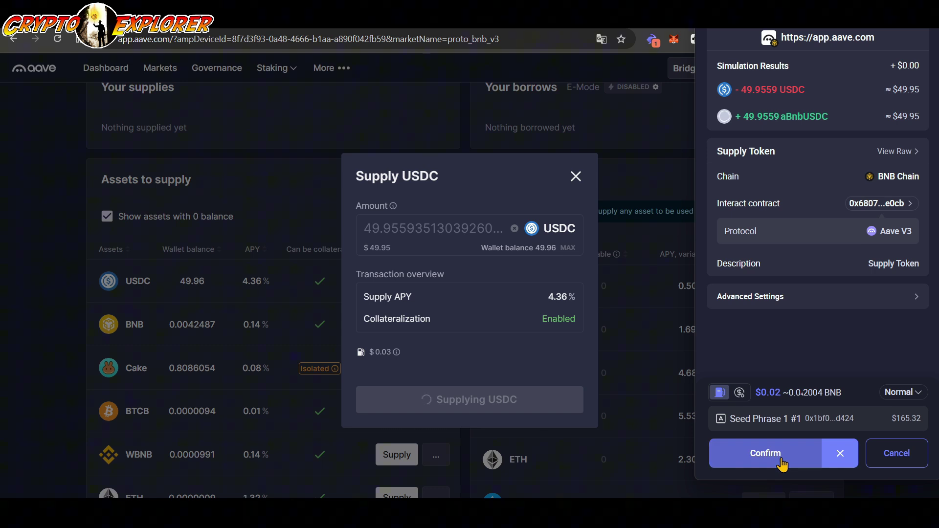
{"action": "left_click", "coordinate": [782, 461]}
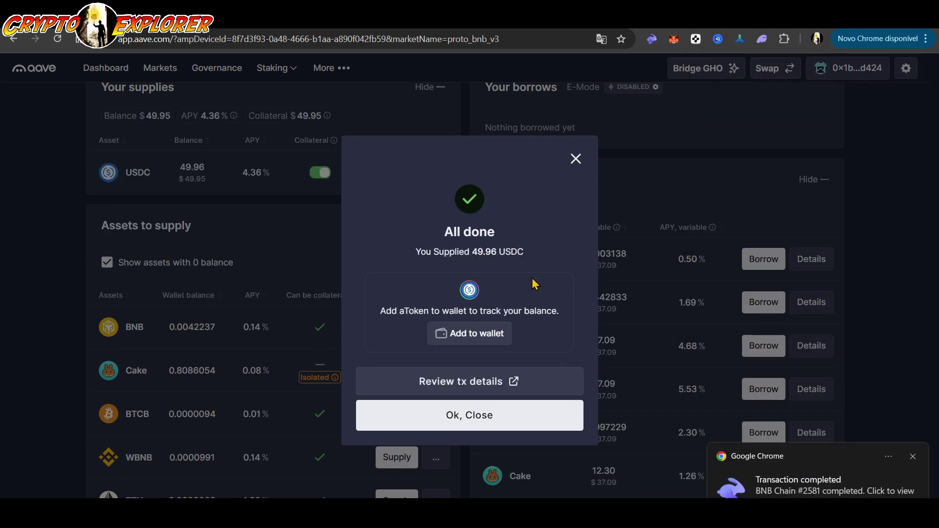
{"action": "key", "text": "Escape"}
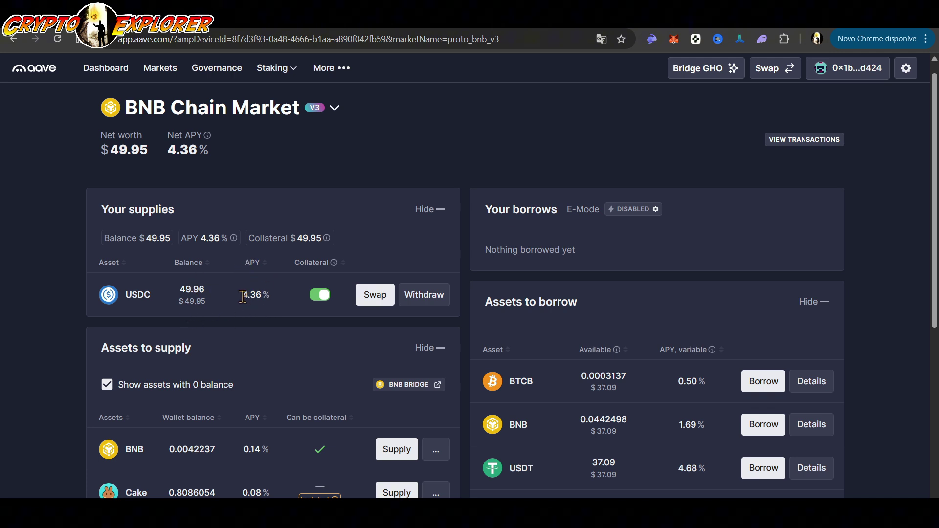
{"action": "left_click_drag", "start_coordinate": [246, 297], "coordinate": [267, 299]}
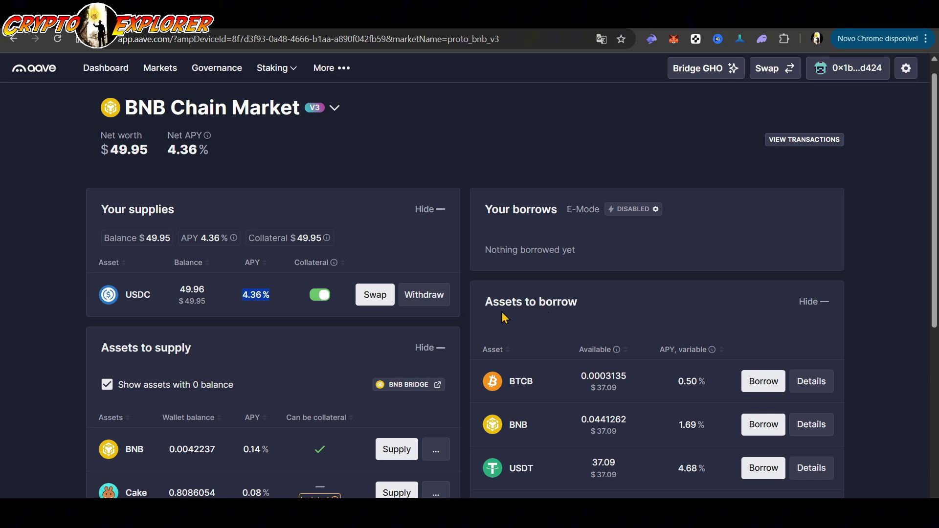
Review the Assets to borrow list, noting 37.09 available per asset, USDT at 4.68%.
{"action": "scroll", "coordinate": [604, 310], "scroll_direction": "down", "scroll_amount": 3}
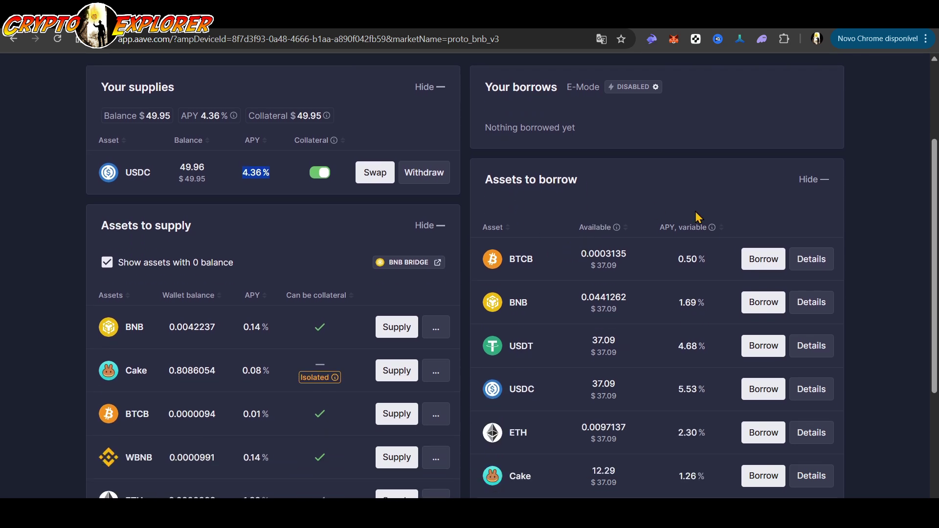
{"action": "scroll", "coordinate": [748, 283], "scroll_direction": "down", "scroll_amount": 1}
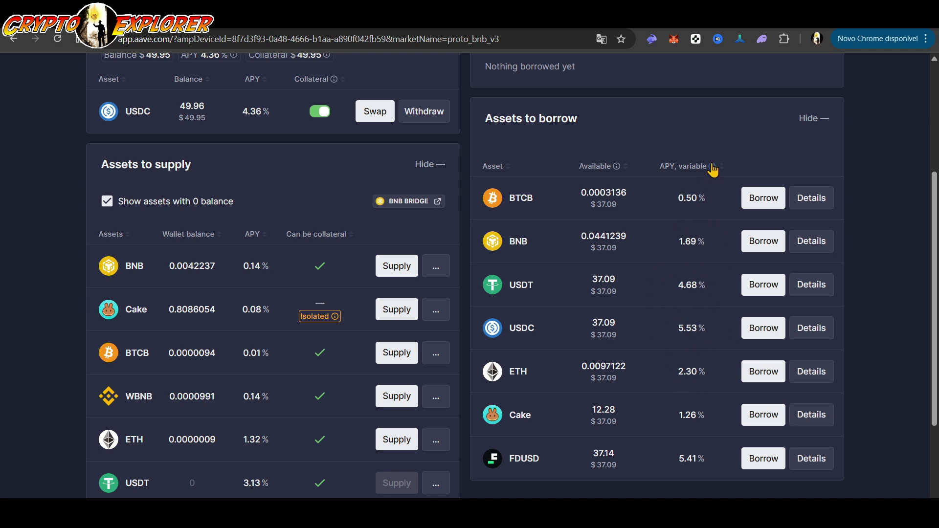
{"action": "mouse_move", "coordinate": [712, 167]}
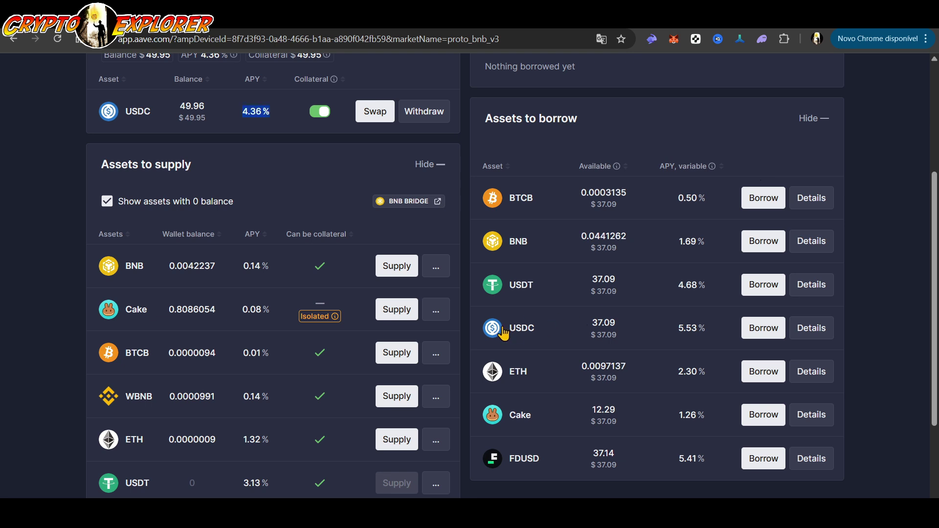
{"action": "double_click", "coordinate": [599, 324]}
{"action": "scroll", "coordinate": [615, 288], "scroll_direction": "up", "scroll_amount": 1}
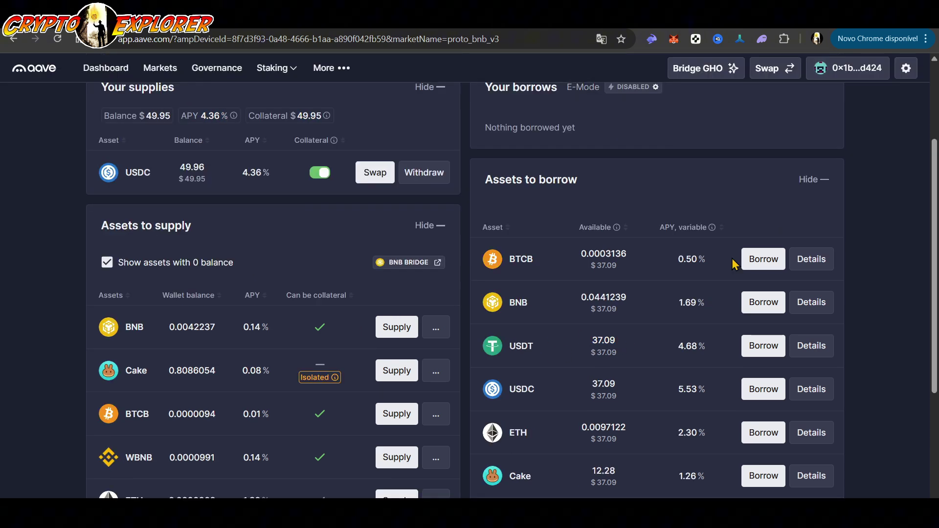
{"action": "scroll", "coordinate": [616, 288], "scroll_direction": "down", "scroll_amount": 2}
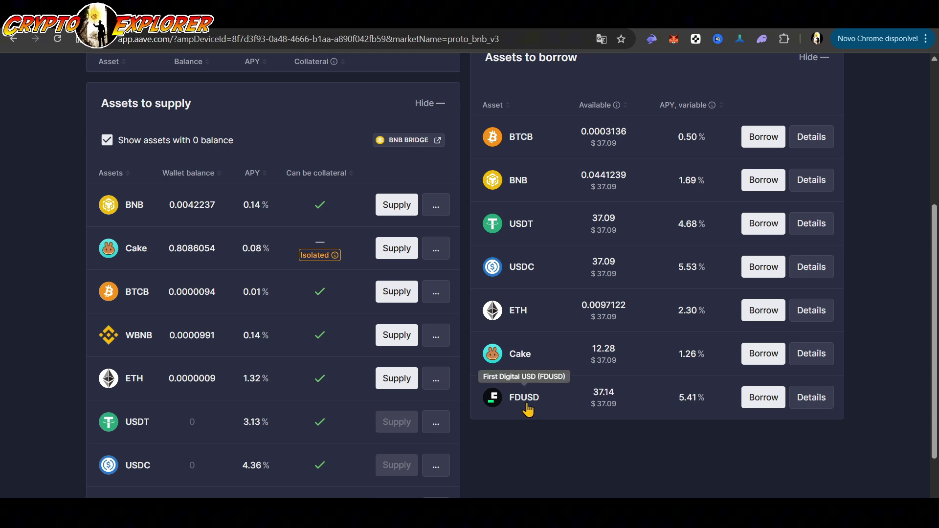
{"action": "scroll", "coordinate": [569, 211], "scroll_direction": "up", "scroll_amount": 1}
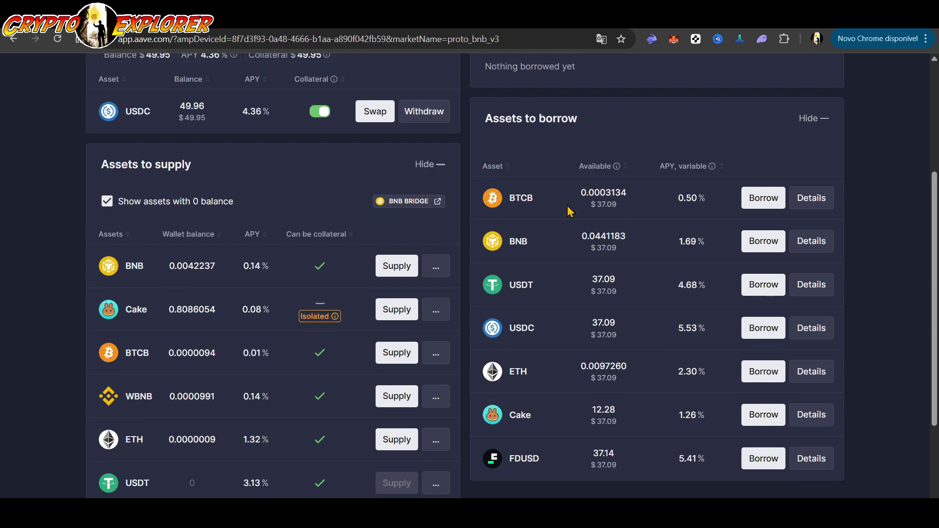
{"action": "left_click_drag", "start_coordinate": [595, 210], "coordinate": [619, 208]}
{"action": "scroll", "coordinate": [618, 236], "scroll_direction": "up", "scroll_amount": 2}
{"action": "scroll", "coordinate": [253, 220], "scroll_direction": "down", "scroll_amount": 1}
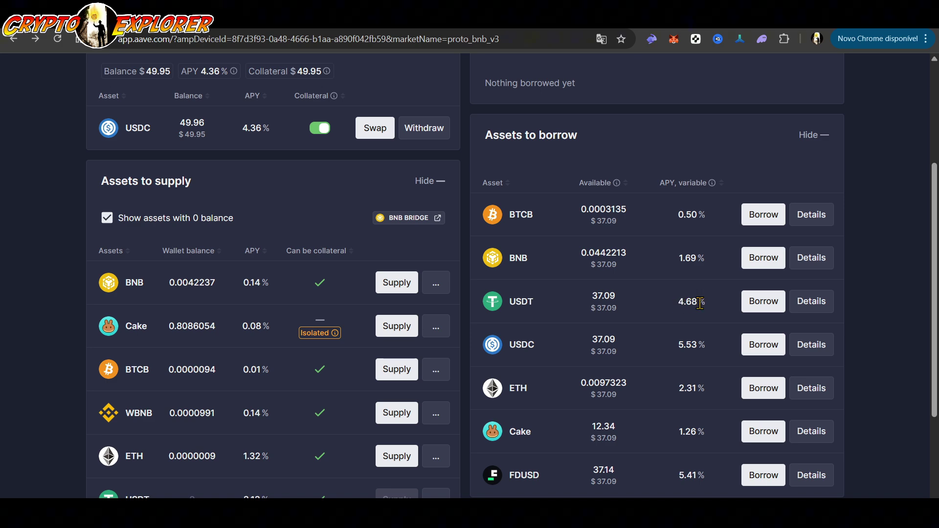
Open the USDT borrow form and replace the maximum amount with 25, projecting health factor 1.55.
{"action": "left_click", "coordinate": [766, 302]}
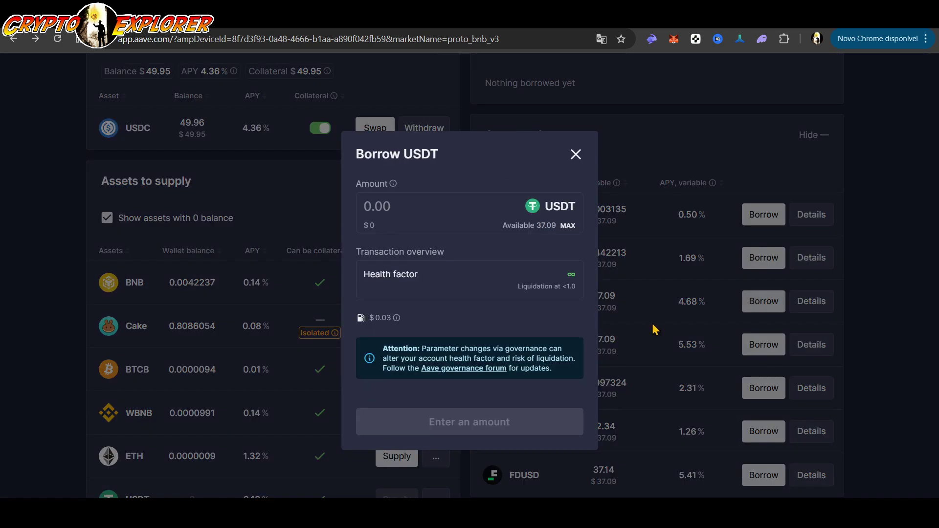
{"action": "left_click", "coordinate": [568, 226]}
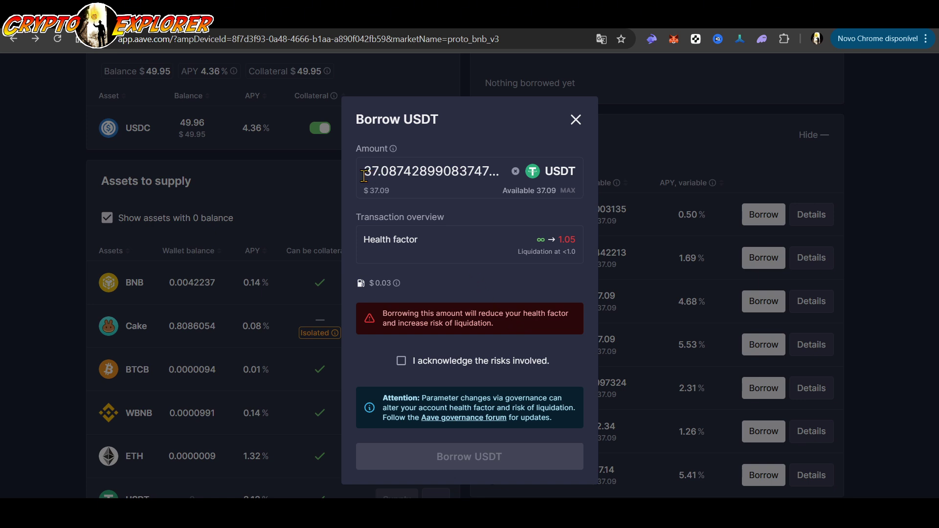
{"action": "left_click_drag", "start_coordinate": [364, 174], "coordinate": [508, 181]}
{"action": "type", "text": "25"}
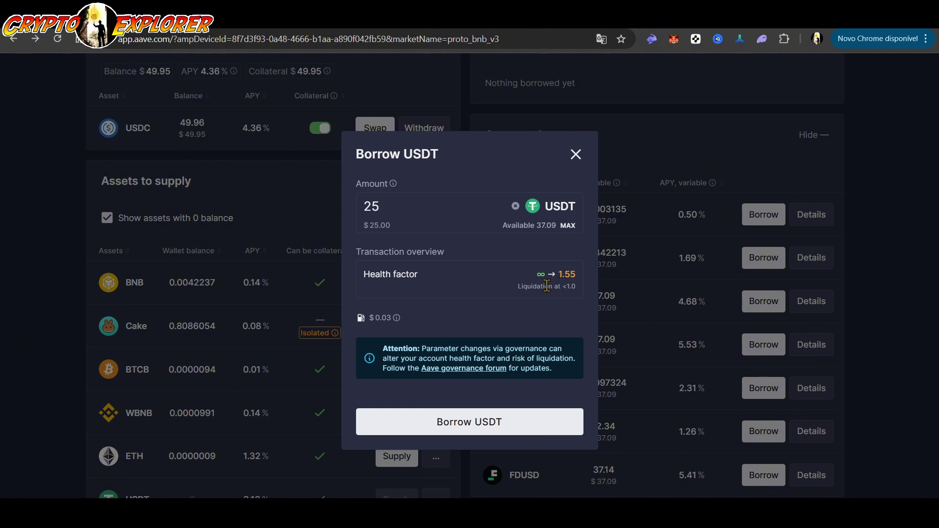
{"action": "left_click_drag", "start_coordinate": [543, 287], "coordinate": [583, 294]}
Try 10 USDT as the borrow amount, then close the form without borrowing.
{"action": "left_click", "coordinate": [383, 198]}
{"action": "left_click_drag", "start_coordinate": [384, 198], "coordinate": [354, 201]}
{"action": "type", "text": "10"}
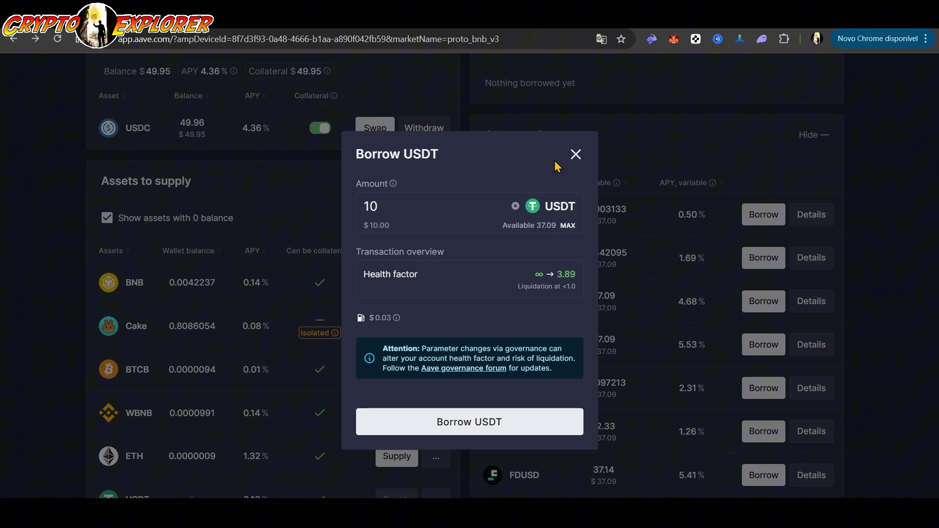
{"action": "left_click", "coordinate": [576, 154]}
{"action": "scroll", "coordinate": [176, 149], "scroll_direction": "up", "scroll_amount": 4}
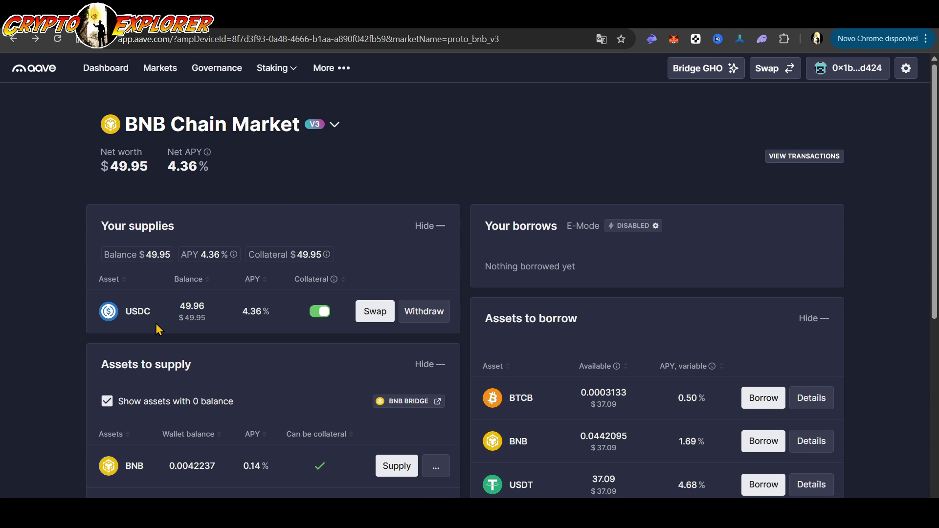
{"action": "scroll", "coordinate": [832, 323], "scroll_direction": "down", "scroll_amount": 2}
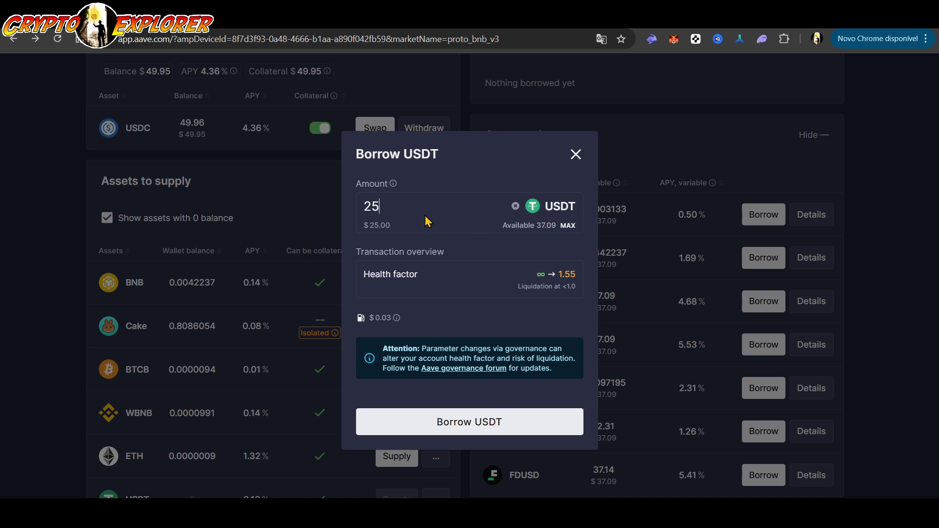
Borrow 25 USDT at 4.68% APY, confirming in Rabby, and open the wallet extension.
{"action": "left_click", "coordinate": [483, 430]}
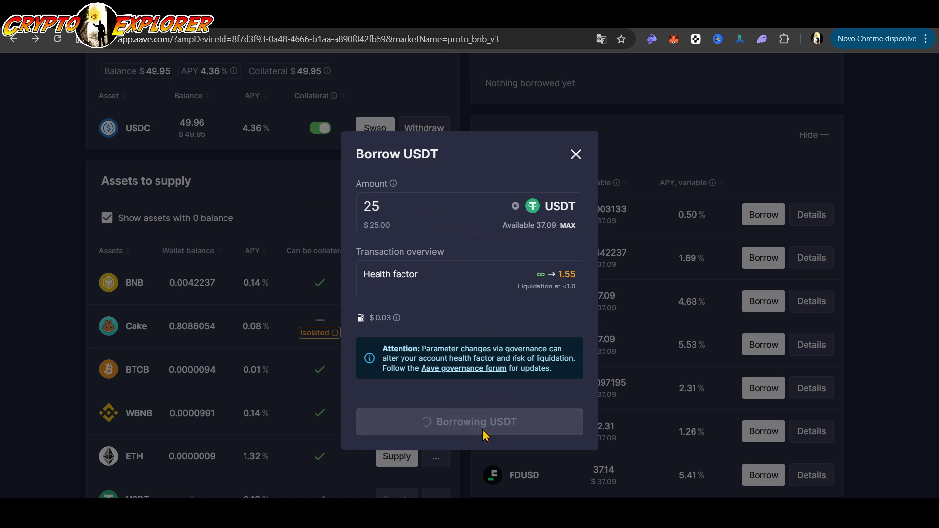
{"action": "left_click", "coordinate": [768, 455]}
{"action": "left_click", "coordinate": [767, 460]}
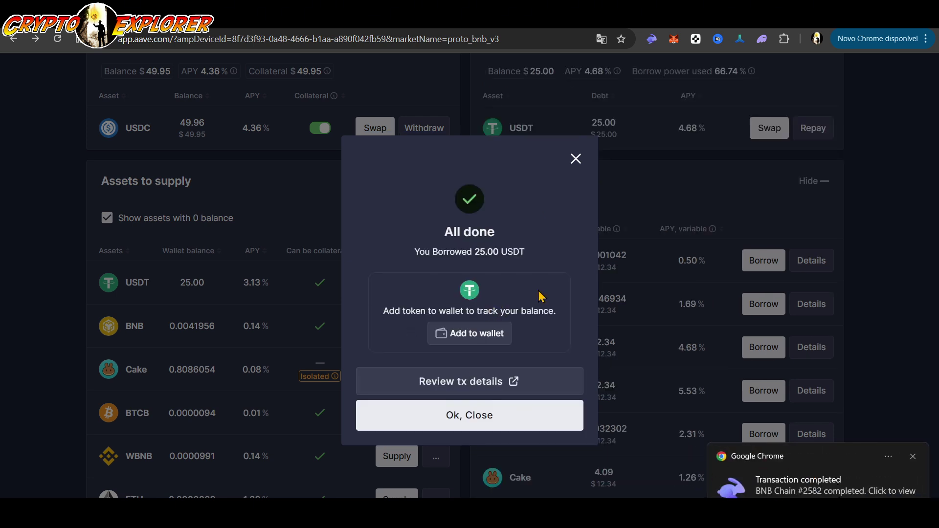
{"action": "left_click", "coordinate": [652, 38]}
Check the wallet's 25 USDT balance, close the popups, and review the remaining $12.34 borrow capacity.
{"action": "left_click", "coordinate": [439, 127]}
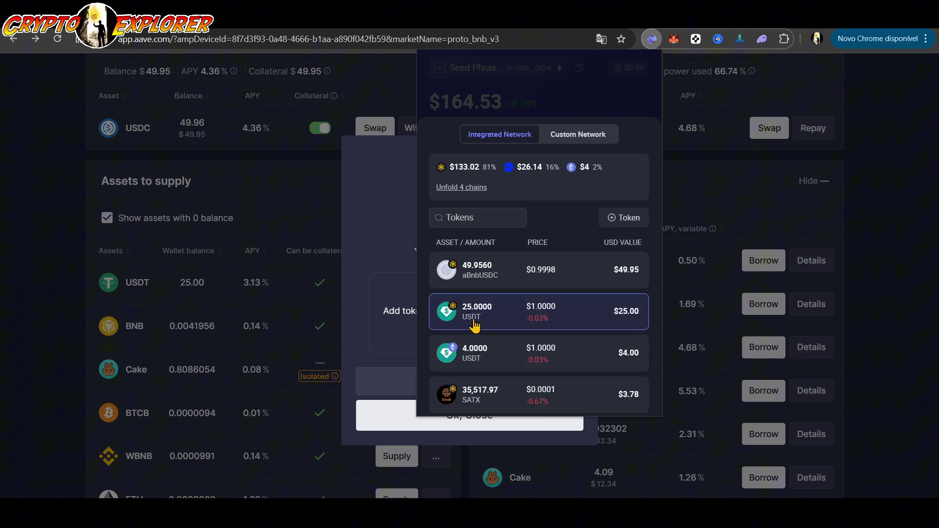
{"action": "left_click", "coordinate": [36, 226]}
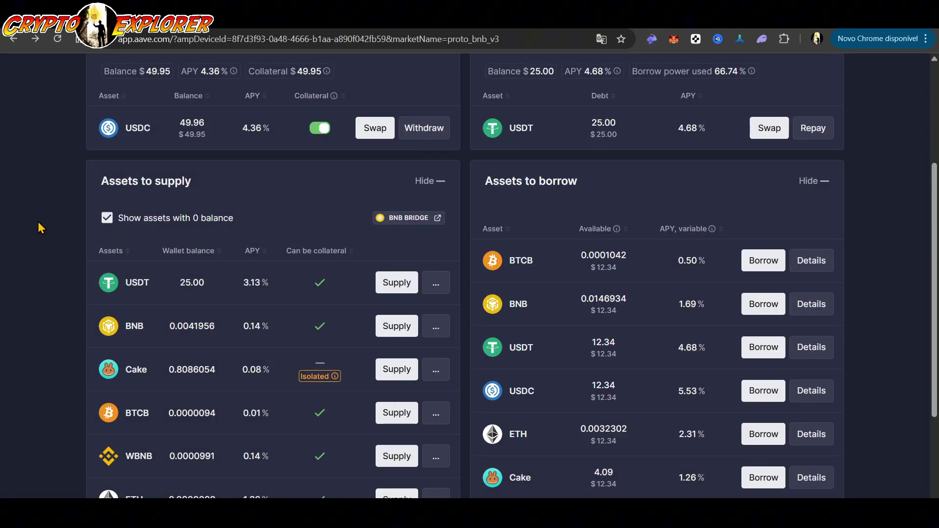
{"action": "scroll", "coordinate": [39, 226], "scroll_direction": "down", "scroll_amount": 1}
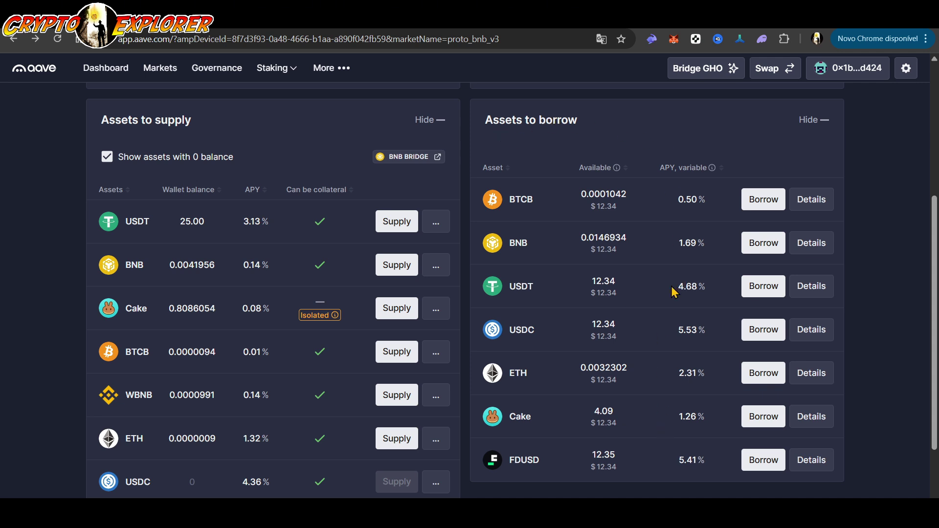
{"action": "left_click_drag", "start_coordinate": [675, 293], "coordinate": [716, 336]}
{"action": "left_click", "coordinate": [716, 336]}
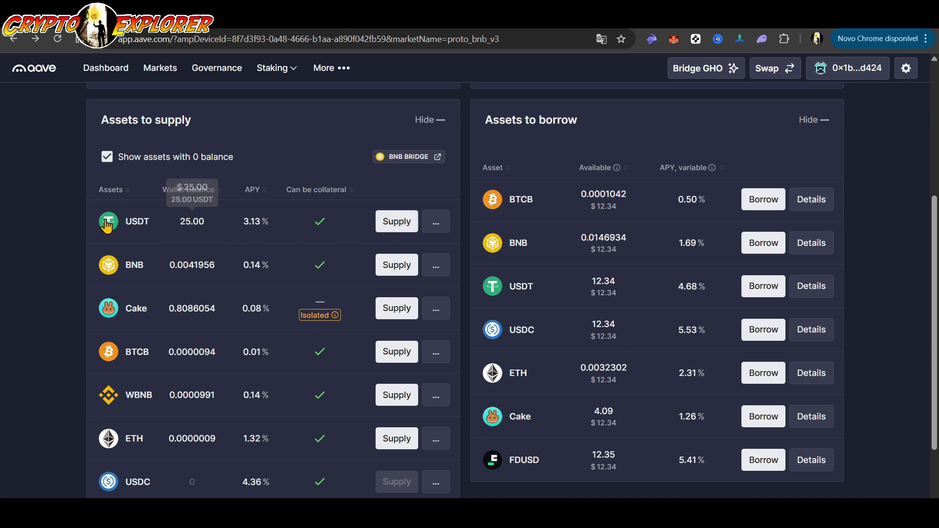
Fill the USDT supply form with the full 25 USDT, then close it without supplying.
{"action": "left_click", "coordinate": [395, 224]}
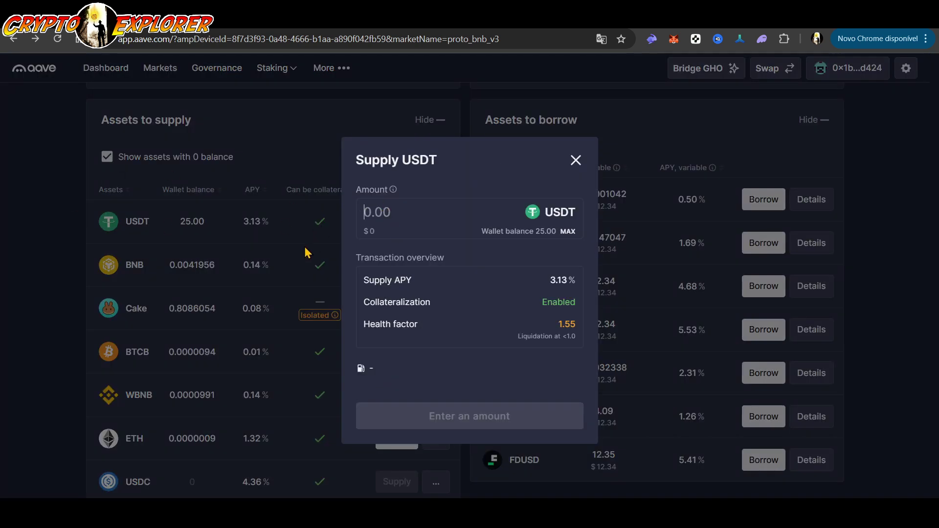
{"action": "left_click", "coordinate": [567, 231]}
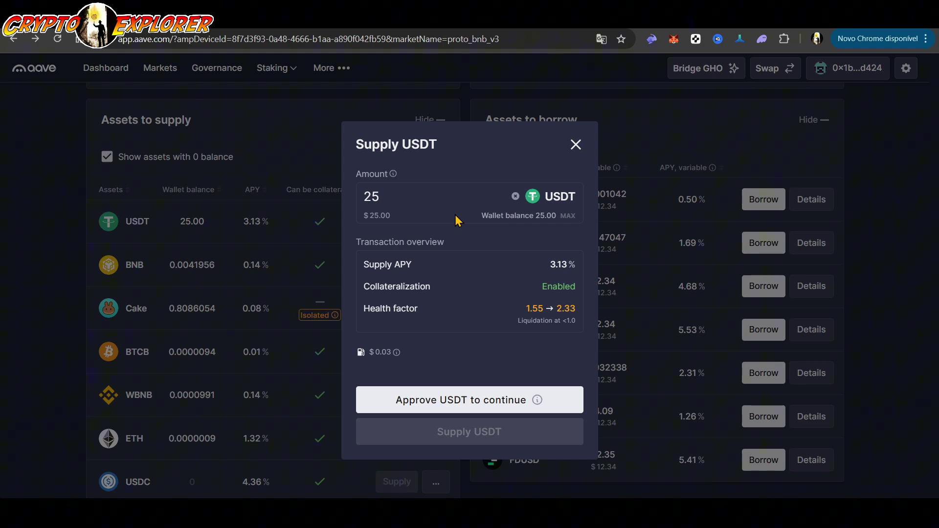
{"action": "left_click", "coordinate": [576, 144]}
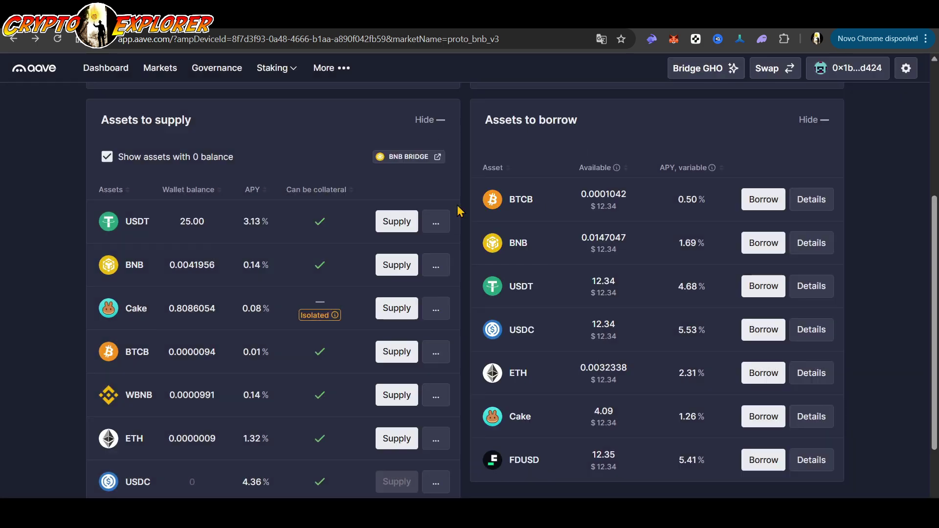
Reopen the USDT supply form with the full 25 USDT entered, previewing health factor 2.33.
{"action": "scroll", "coordinate": [255, 249], "scroll_direction": "up", "scroll_amount": 5}
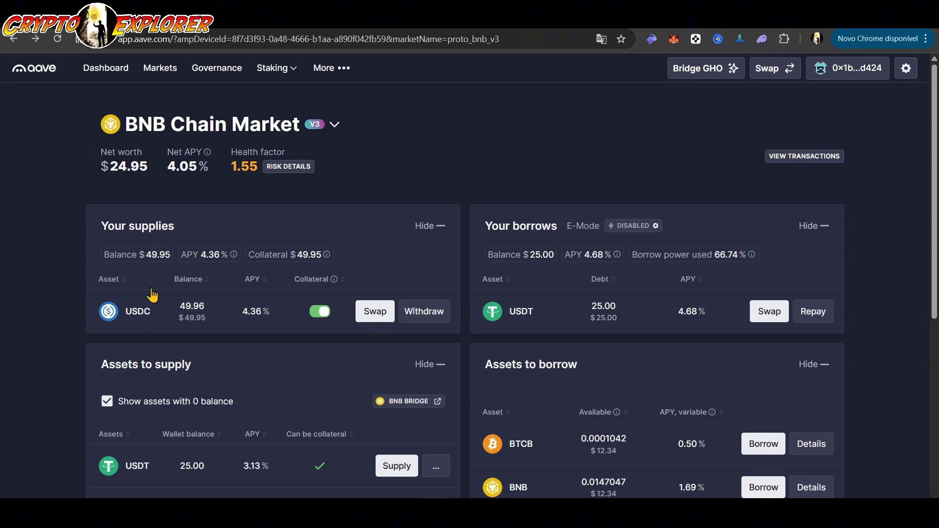
{"action": "scroll", "coordinate": [245, 311], "scroll_direction": "down", "scroll_amount": 1}
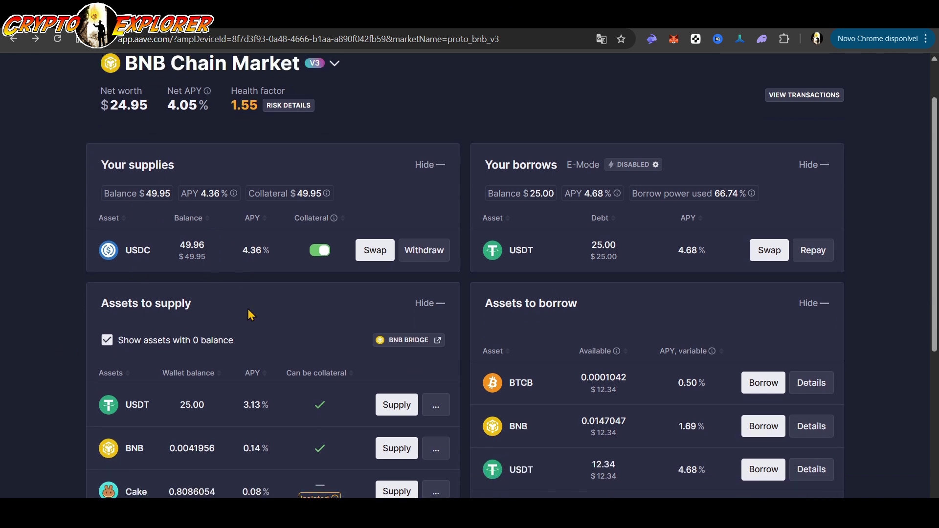
{"action": "mouse_move", "coordinate": [198, 409]}
{"action": "left_click", "coordinate": [397, 406]}
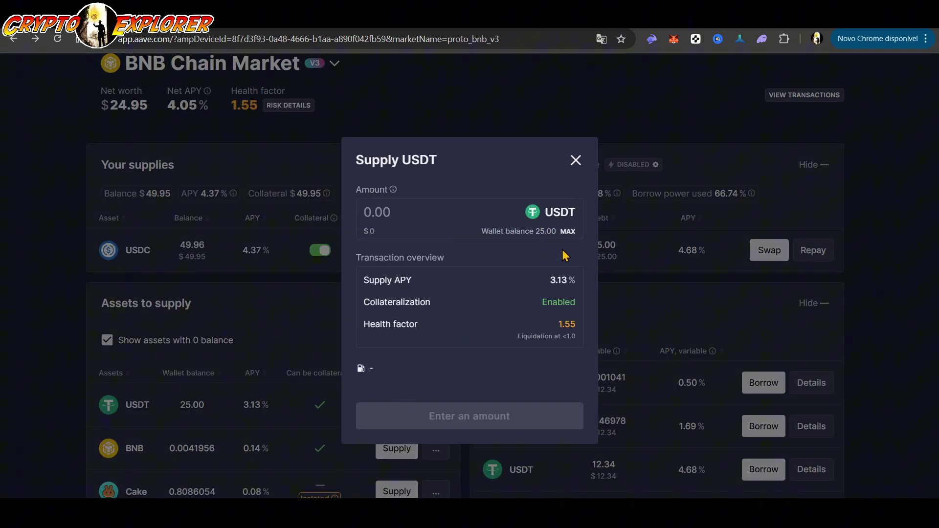
{"action": "left_click", "coordinate": [568, 231]}
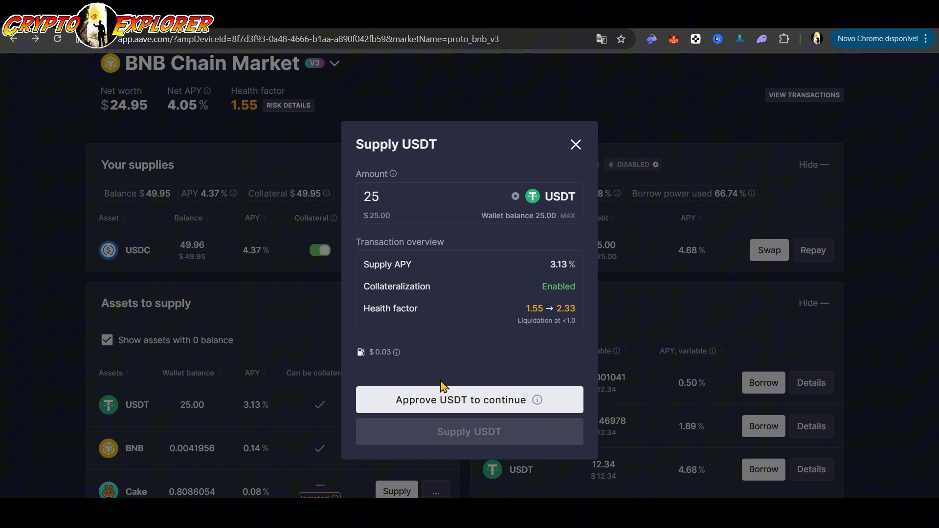
Approve USDT spending and supply 25 USDT, signing both transactions in the wallet.
{"action": "left_click", "coordinate": [446, 409]}
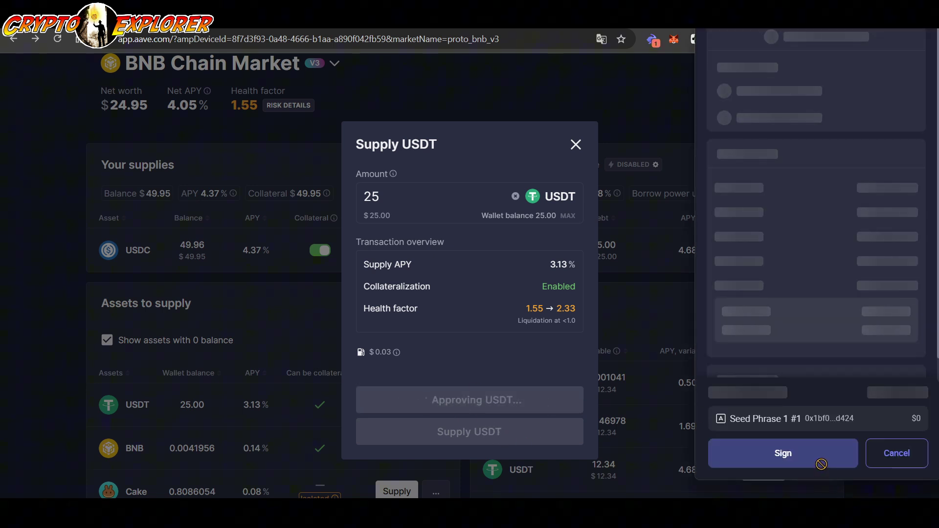
{"action": "left_click", "coordinate": [779, 455]}
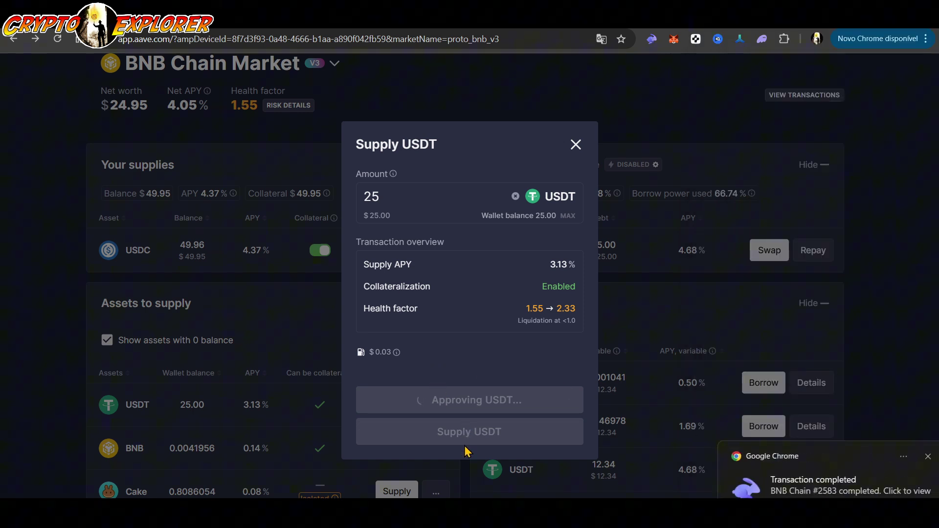
{"action": "left_click", "coordinate": [439, 417]}
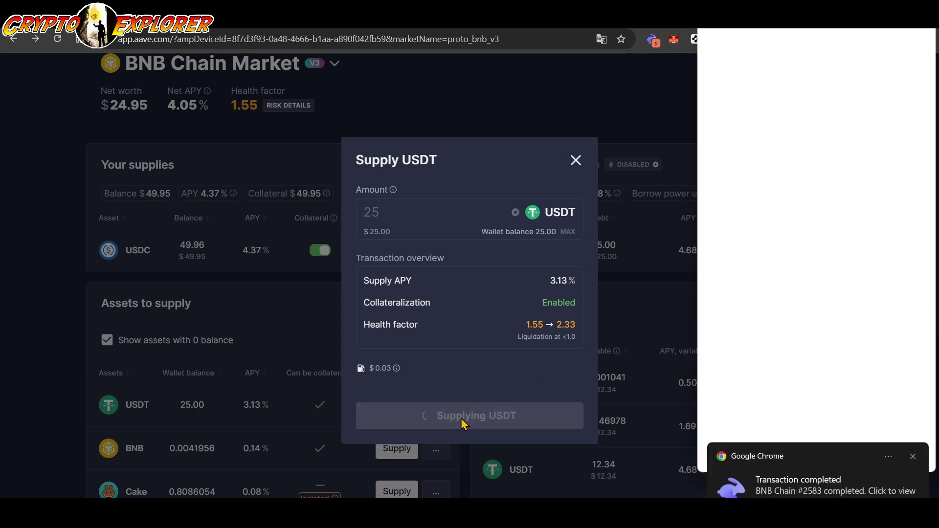
{"action": "left_click", "coordinate": [814, 462]}
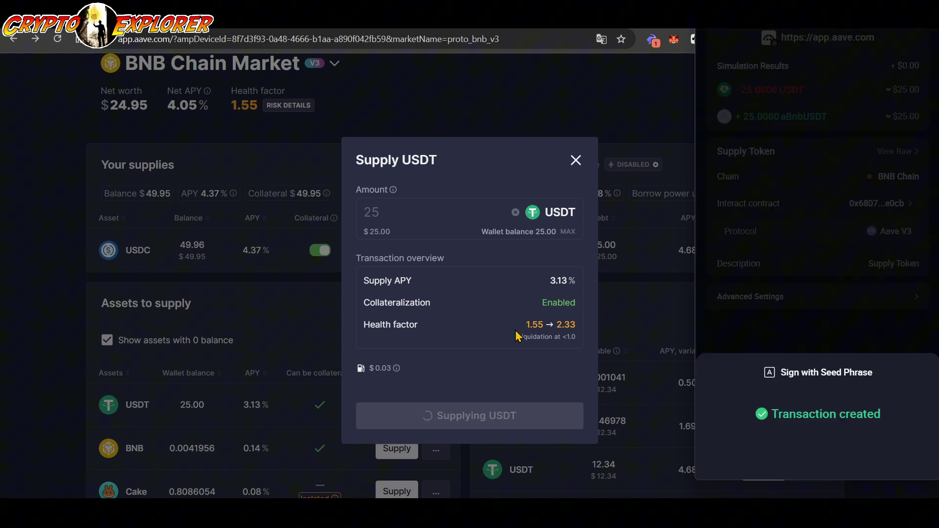
{"action": "left_click", "coordinate": [456, 415]}
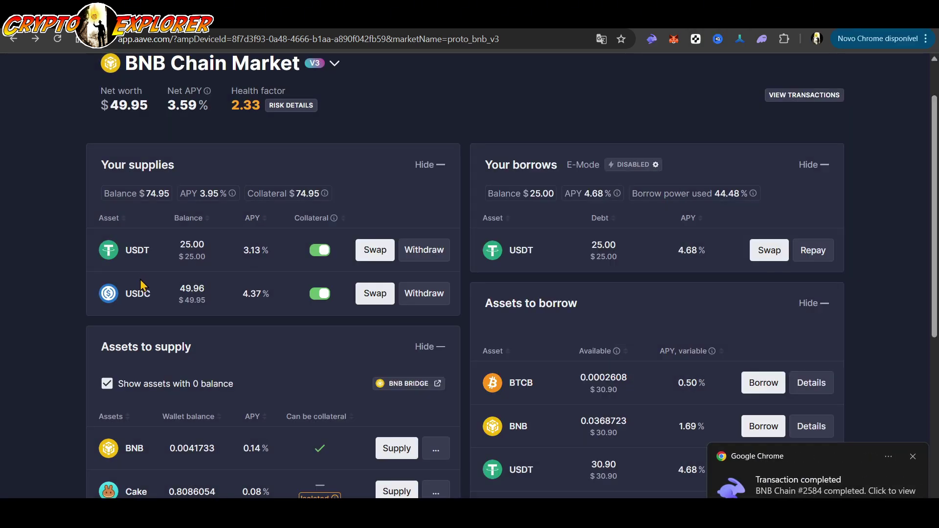
{"action": "scroll", "coordinate": [538, 320], "scroll_direction": "up", "scroll_amount": 1}
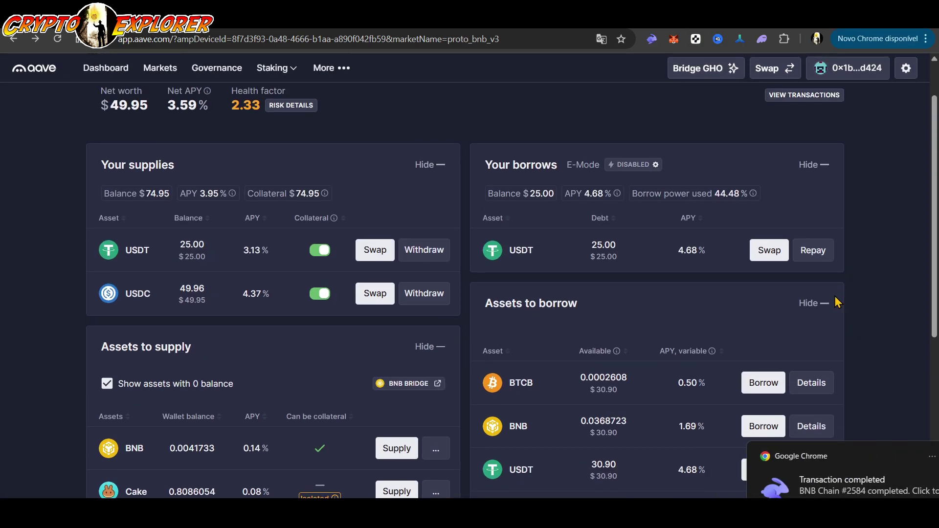
{"action": "scroll", "coordinate": [802, 298], "scroll_direction": "down", "scroll_amount": 1}
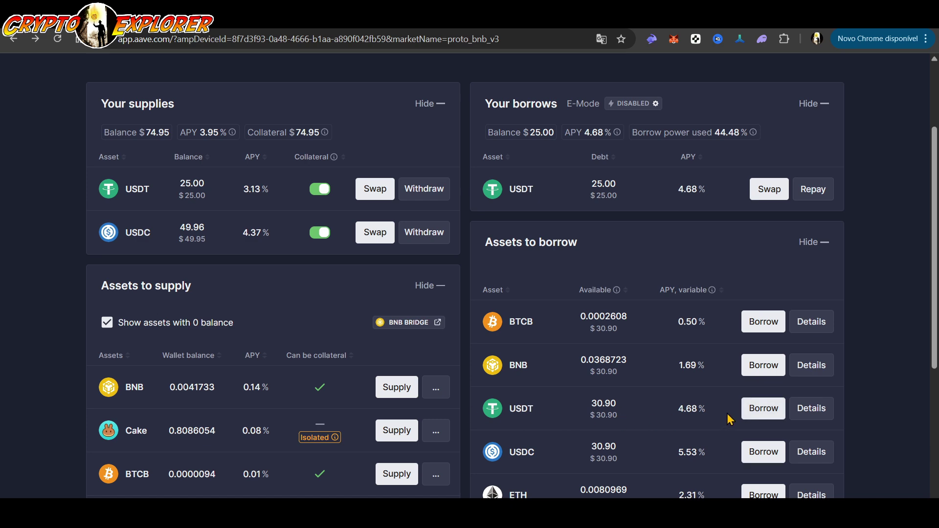
{"action": "left_click", "coordinate": [763, 408]}
{"action": "left_click", "coordinate": [568, 218]}
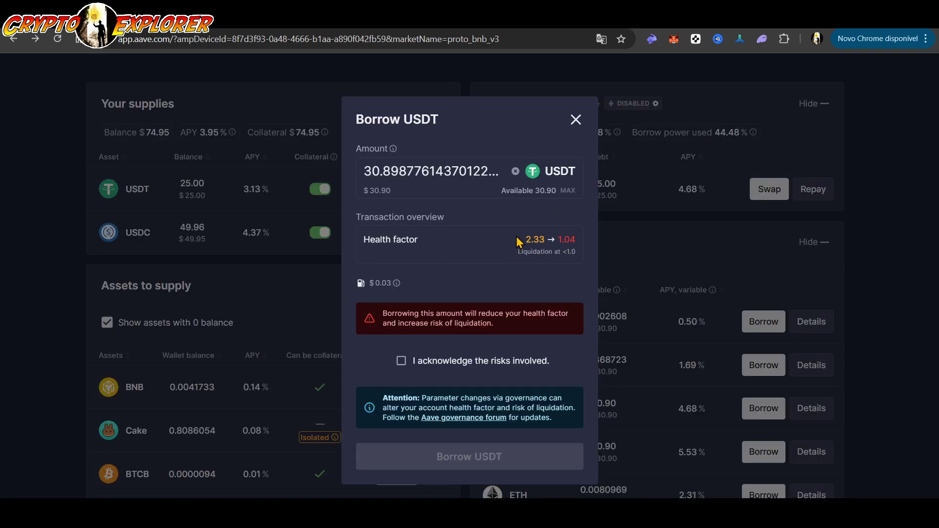
{"action": "left_click_drag", "start_coordinate": [520, 240], "coordinate": [589, 248]}
{"action": "left_click", "coordinate": [453, 252]}
{"action": "left_click_drag", "start_coordinate": [379, 172], "coordinate": [348, 178]}
{"action": "key", "text": "Escape"}
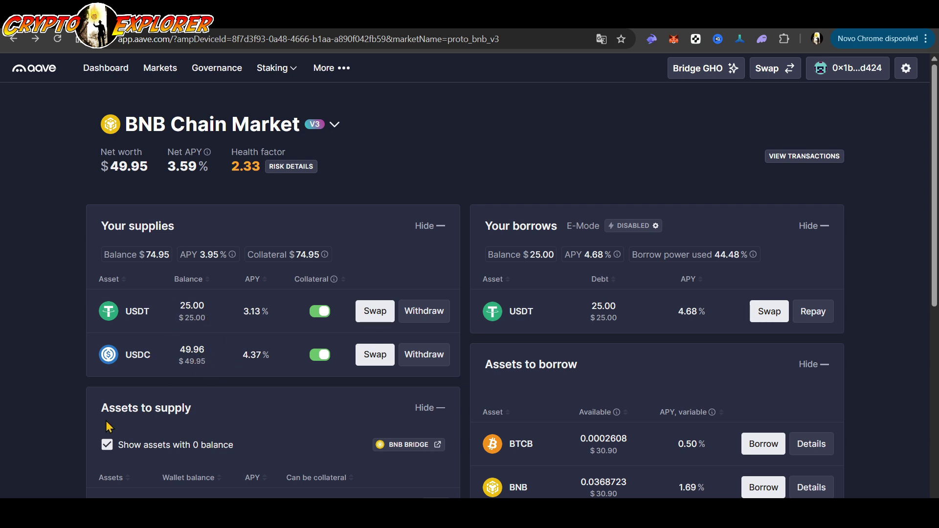
{"action": "scroll", "coordinate": [283, 324], "scroll_direction": "down", "scroll_amount": 1}
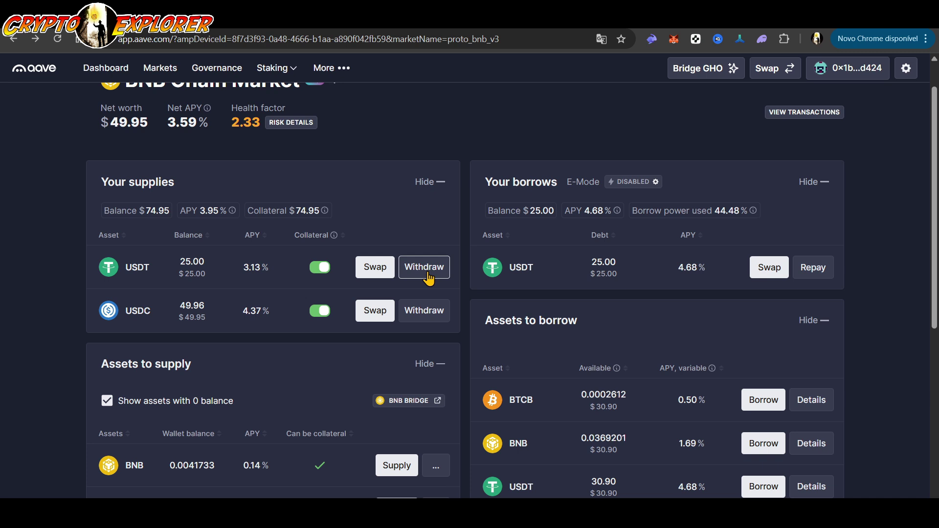
Withdraw the entire 25 USDT supply at MAX and sign the withdrawal in the wallet.
{"action": "left_click", "coordinate": [420, 277]}
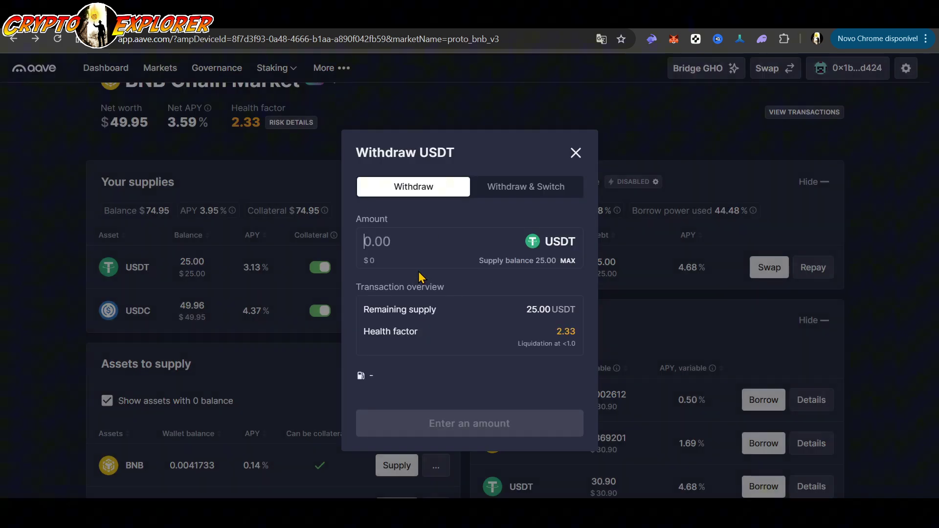
{"action": "left_click", "coordinate": [568, 261]}
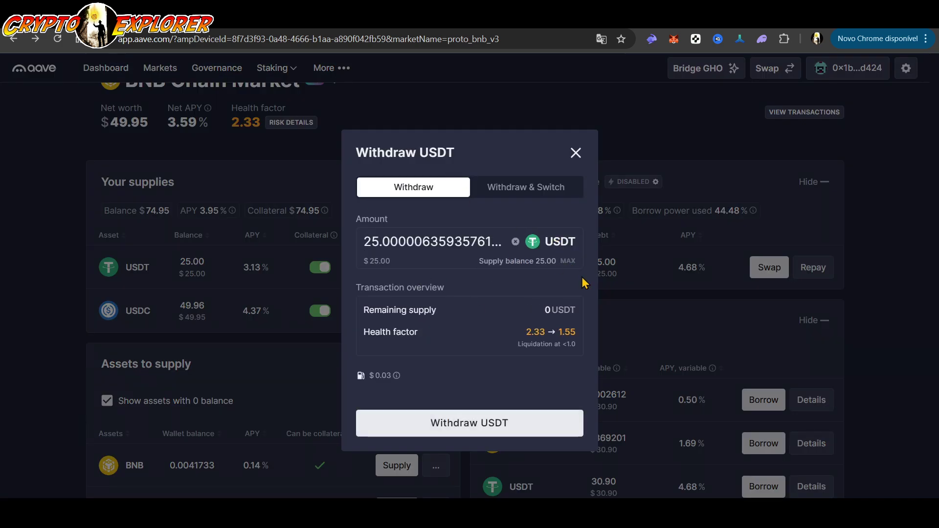
{"action": "left_click", "coordinate": [491, 424]}
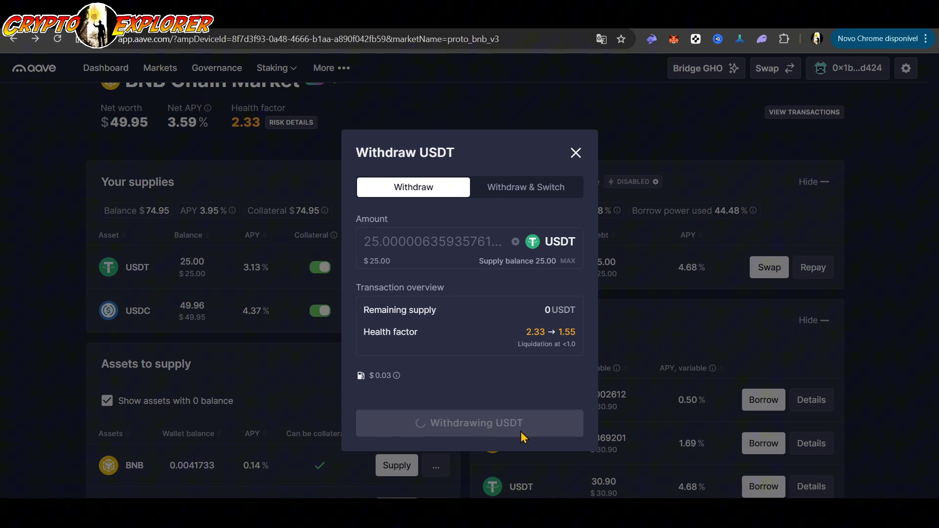
{"action": "left_click", "coordinate": [780, 465]}
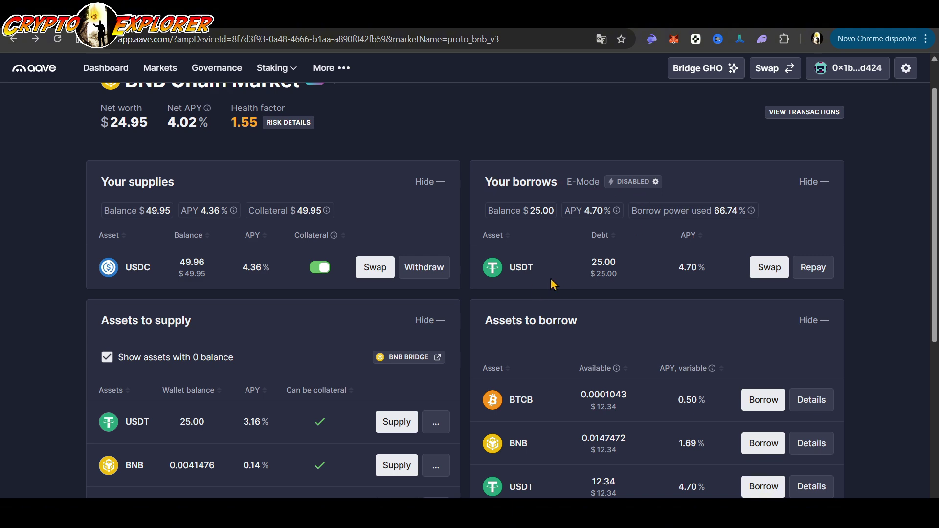
Repay 25.00 USDT of debt from the wallet, leaving 0.0000121 USDT owed.
{"action": "left_click", "coordinate": [813, 268]}
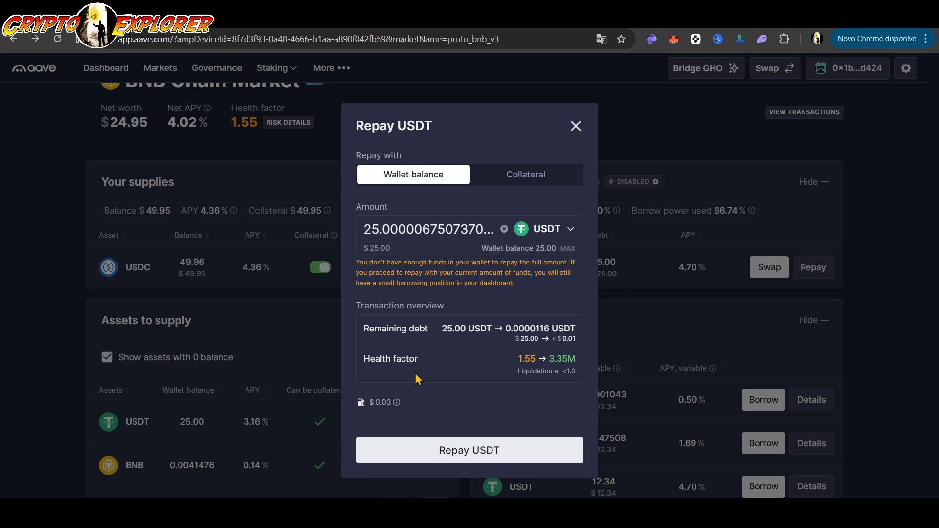
{"action": "left_click", "coordinate": [464, 462]}
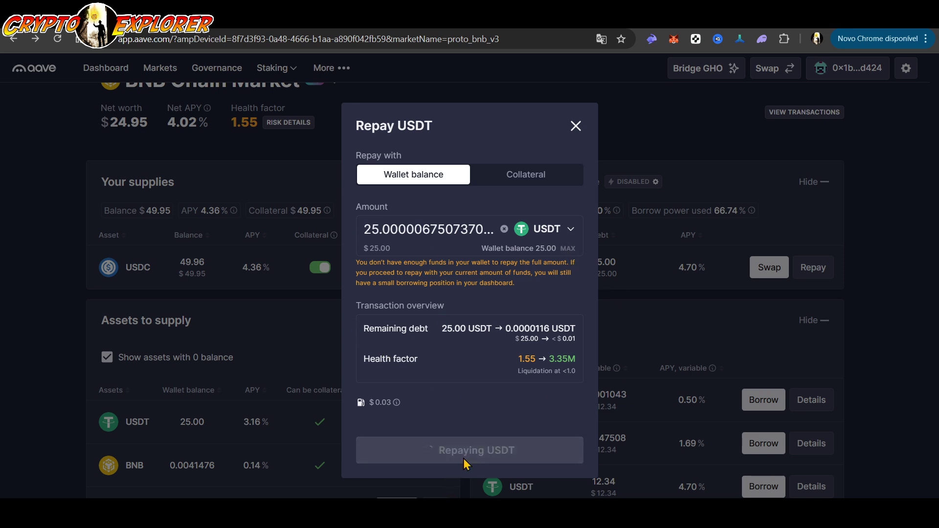
{"action": "left_click", "coordinate": [793, 509]}
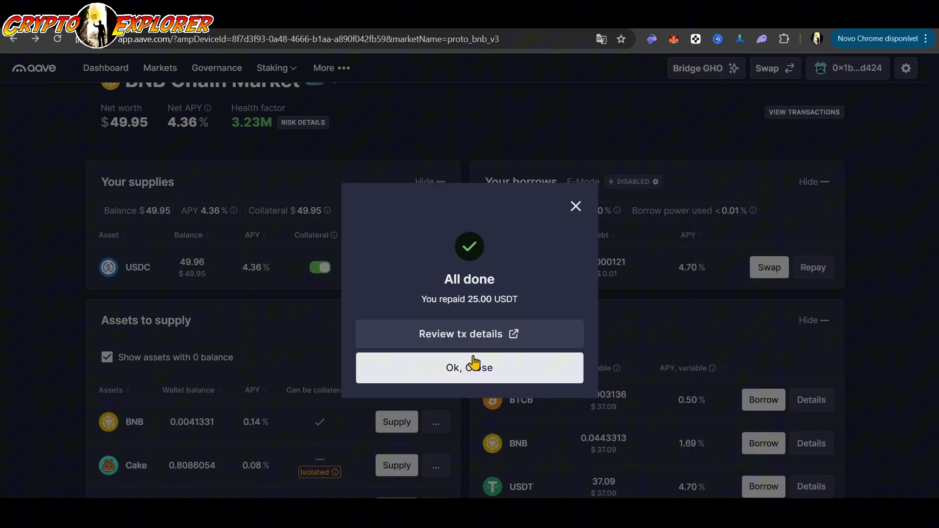
{"action": "left_click", "coordinate": [474, 366]}
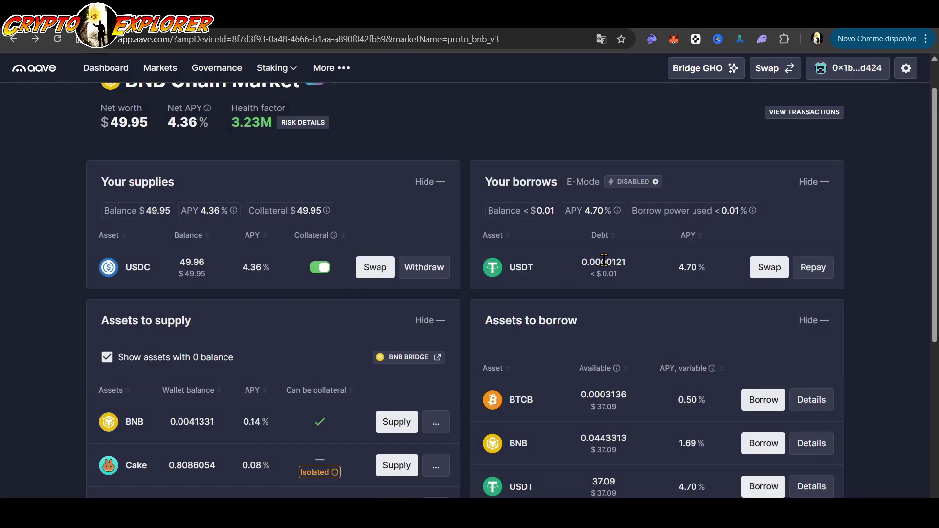
{"action": "left_click_drag", "start_coordinate": [612, 262], "coordinate": [636, 272]}
Set up repaying the leftover USDT debt with USDC collateral at the MAX amount.
{"action": "left_click", "coordinate": [812, 268]}
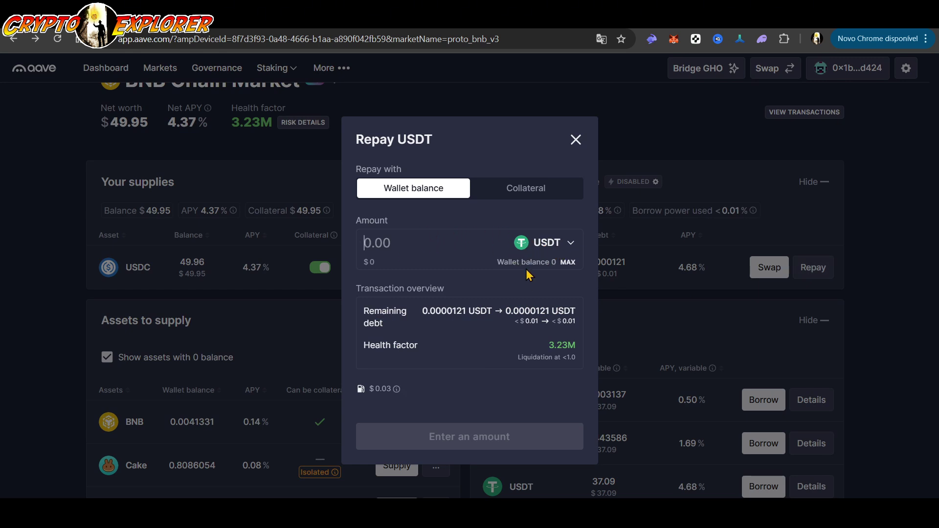
{"action": "left_click", "coordinate": [533, 196]}
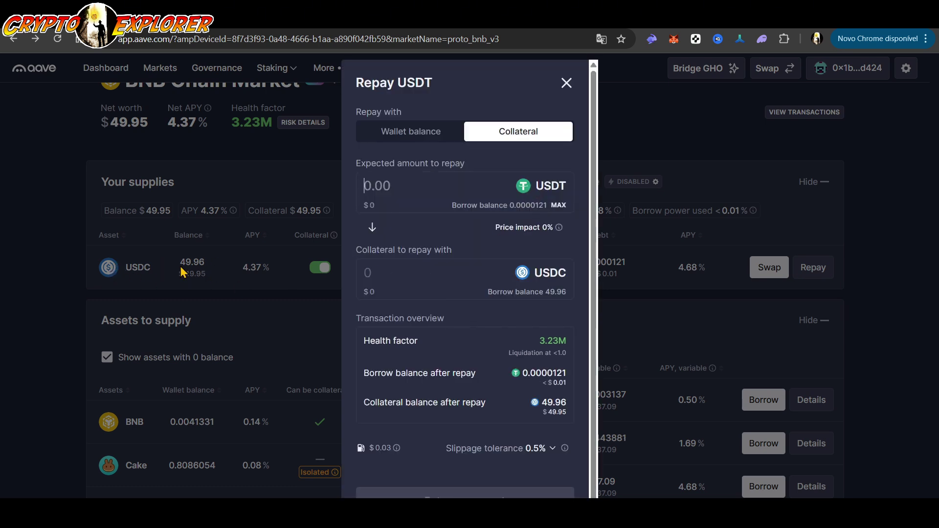
{"action": "left_click", "coordinate": [558, 205]}
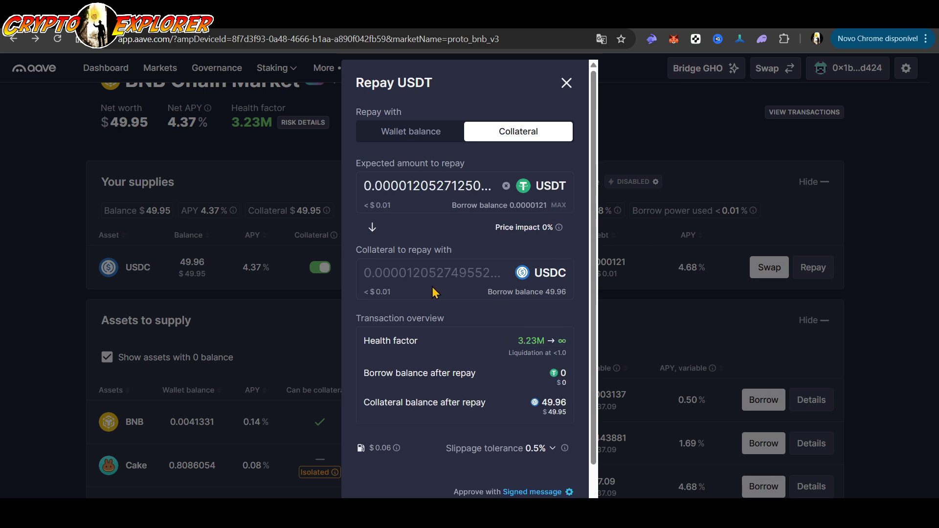
{"action": "scroll", "coordinate": [511, 303], "scroll_direction": "down", "scroll_amount": 1}
{"action": "scroll", "coordinate": [511, 304], "scroll_direction": "down", "scroll_amount": 2}
Approve the USDC collateral permit and submit the collateral repayment, confirming in the wallet.
{"action": "left_click", "coordinate": [464, 462]}
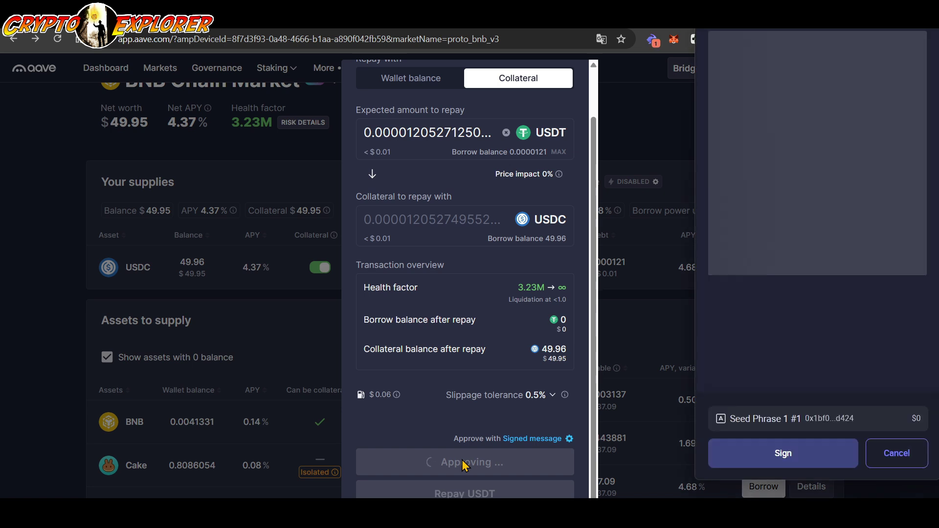
{"action": "left_click", "coordinate": [778, 457]}
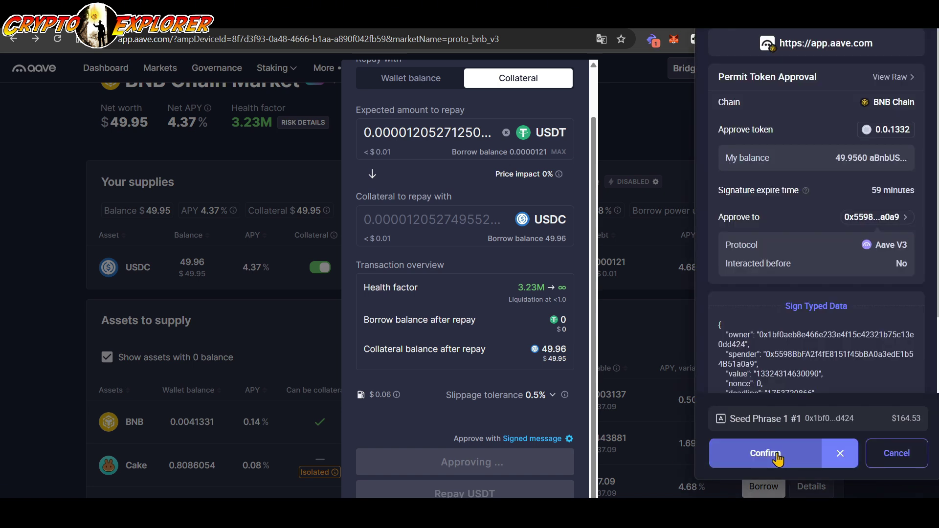
{"action": "left_click", "coordinate": [778, 454]}
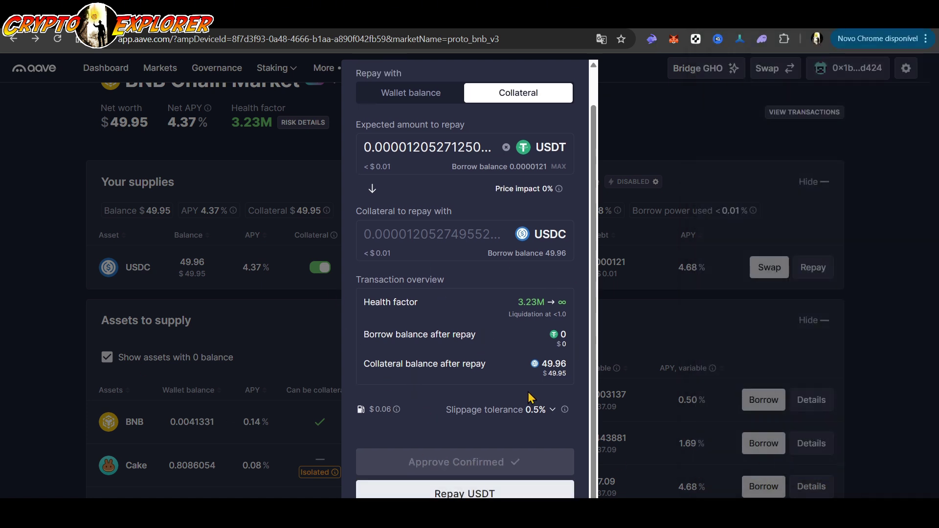
{"action": "left_click", "coordinate": [495, 494]}
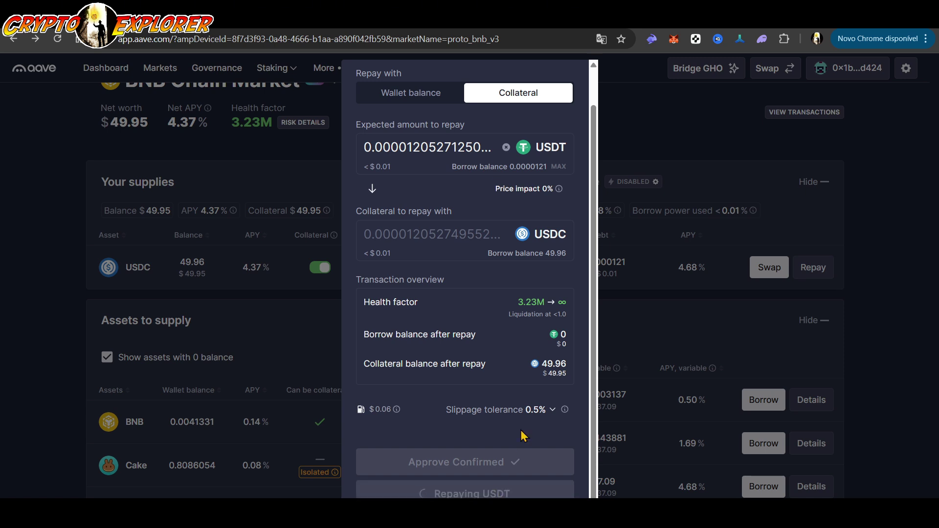
{"action": "left_click", "coordinate": [789, 459]}
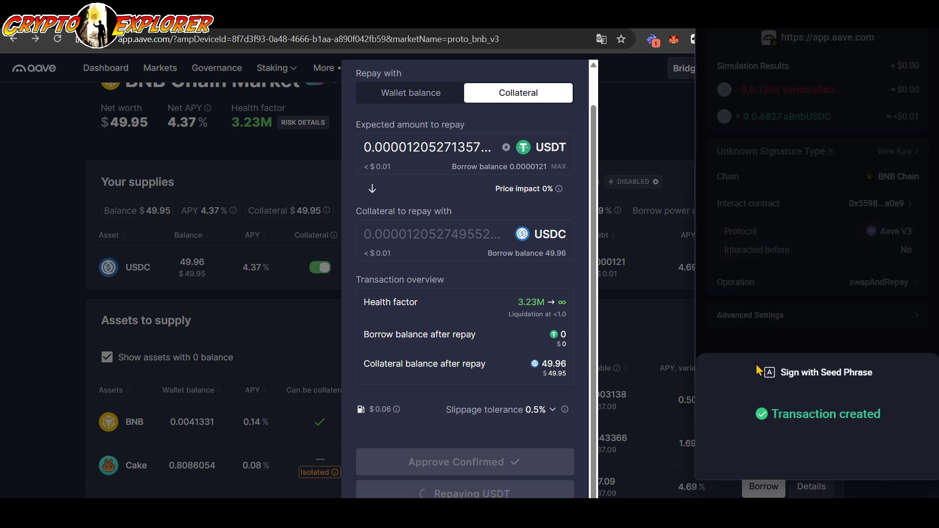
{"action": "left_click", "coordinate": [766, 302]}
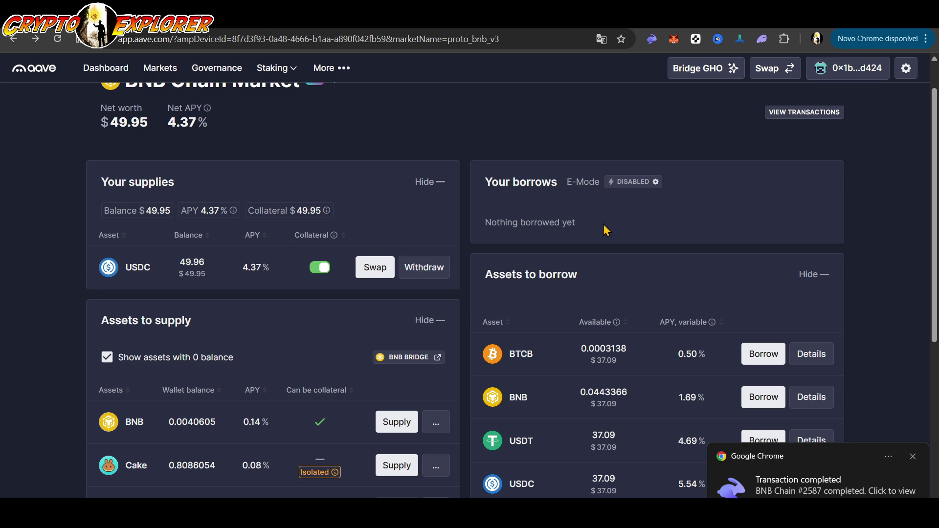
Withdraw the full 49.96 USDC supply at MAX, signing the transaction in the wallet.
{"action": "left_click", "coordinate": [433, 273]}
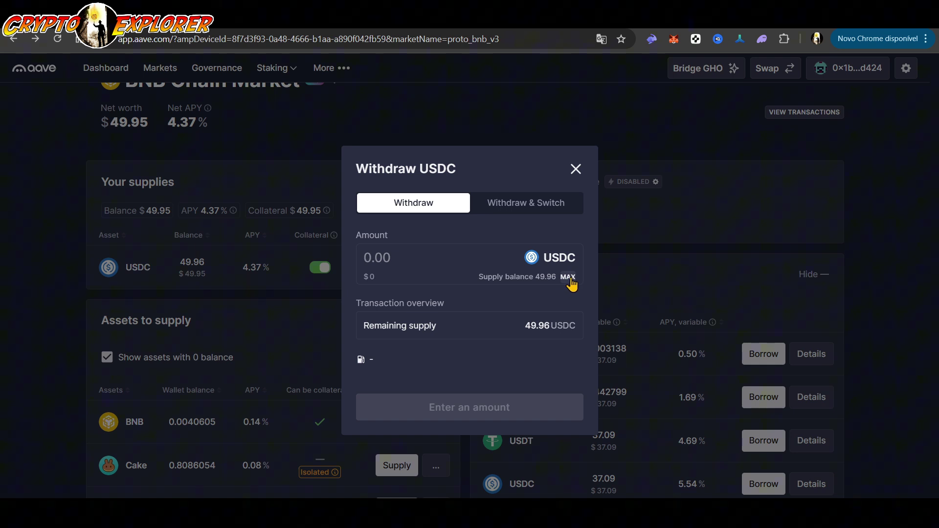
{"action": "left_click", "coordinate": [569, 277]}
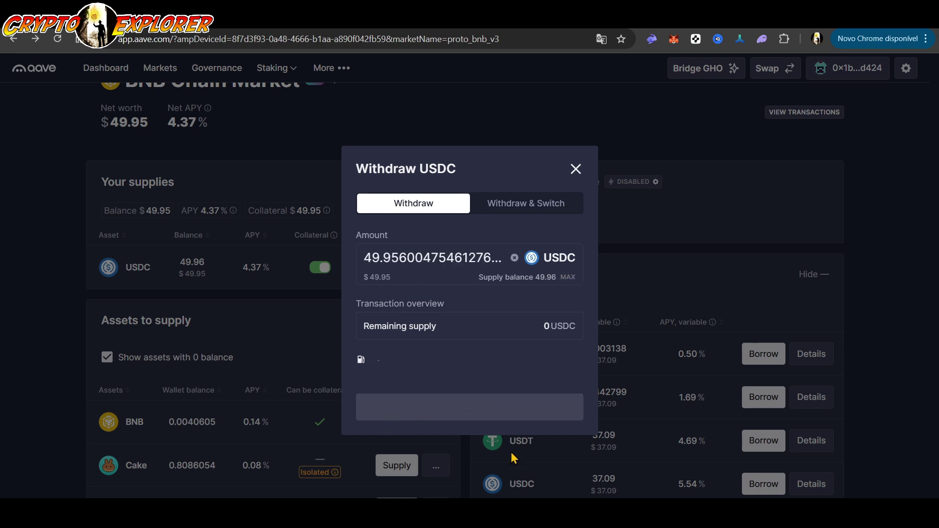
{"action": "left_click", "coordinate": [458, 410]}
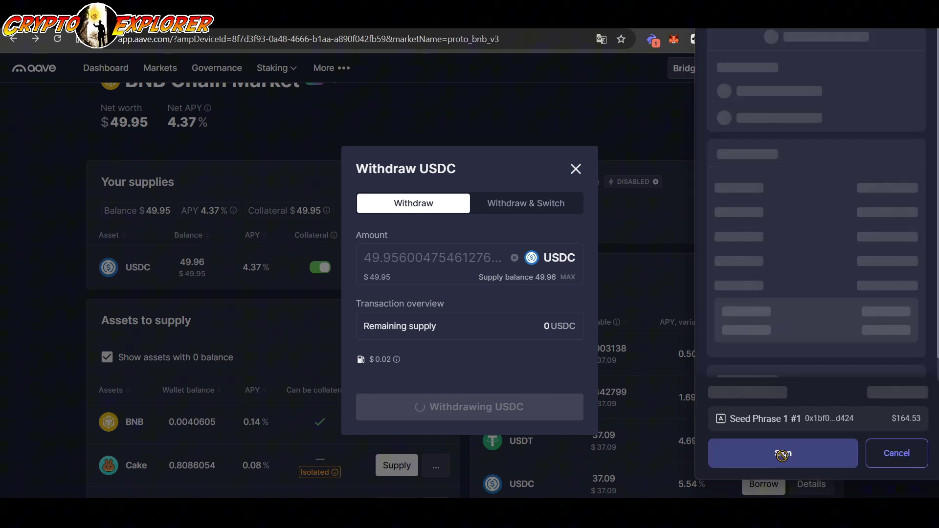
{"action": "left_click", "coordinate": [783, 454]}
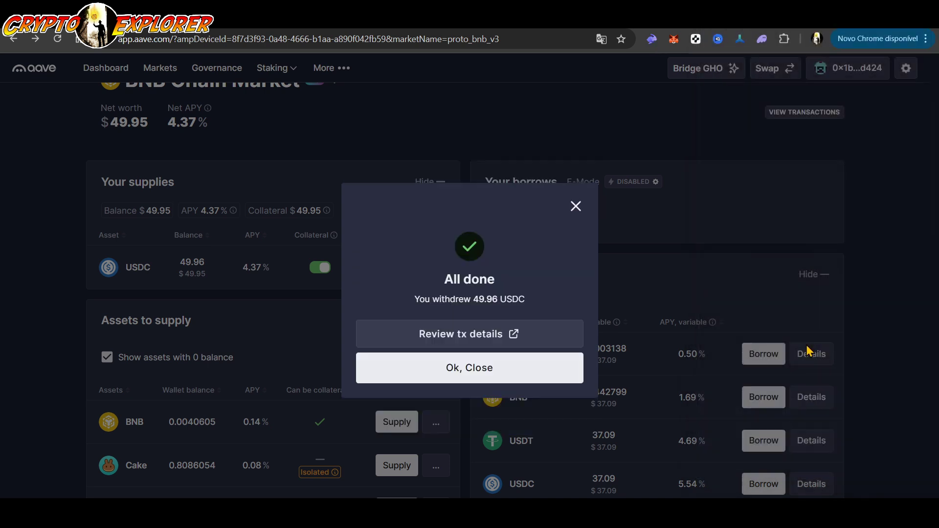
{"action": "left_click", "coordinate": [447, 374]}
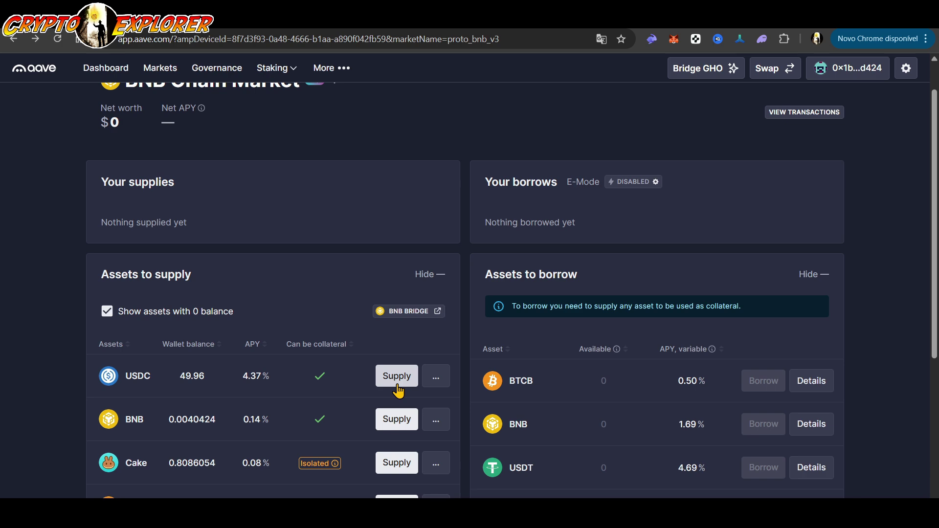
{"action": "scroll", "coordinate": [39, 289], "scroll_direction": "down", "scroll_amount": 3}
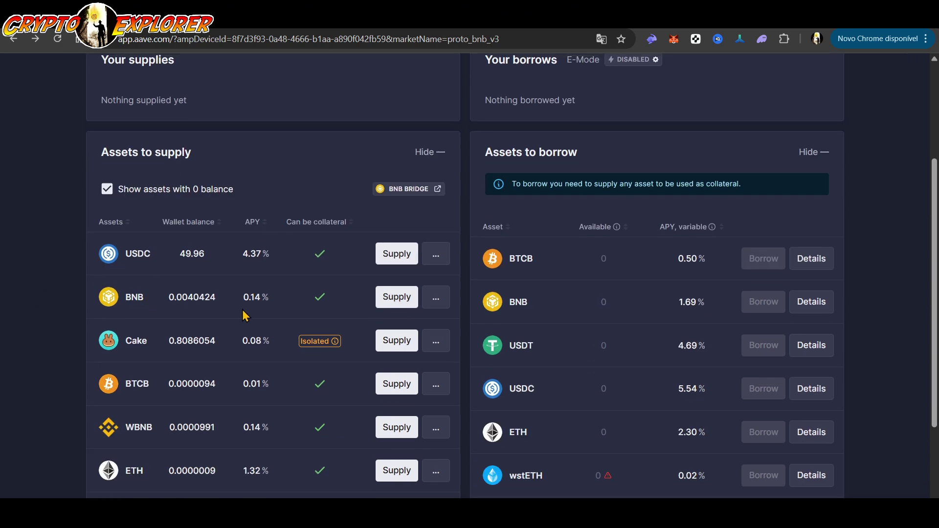
{"action": "scroll", "coordinate": [244, 316], "scroll_direction": "up", "scroll_amount": 3}
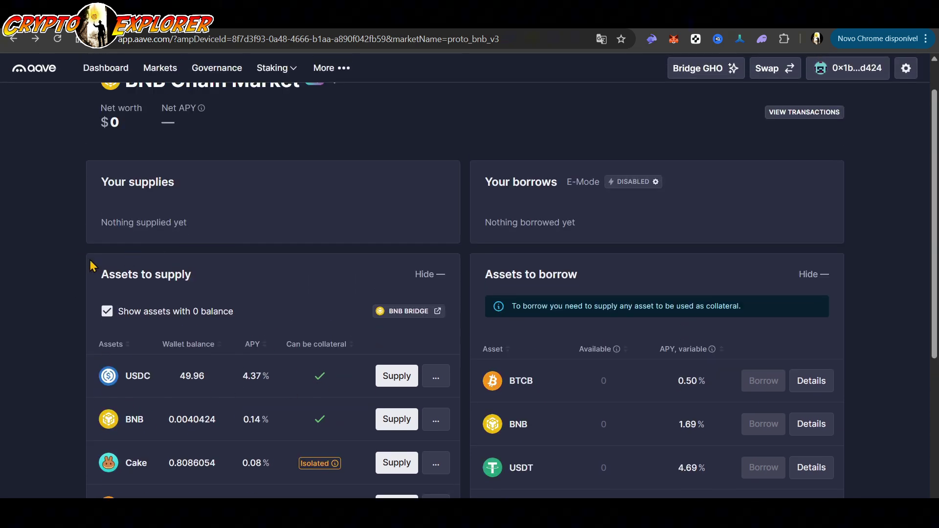
{"action": "left_click_drag", "start_coordinate": [92, 284], "coordinate": [212, 275]}
{"action": "scroll", "coordinate": [227, 296], "scroll_direction": "up", "scroll_amount": 1}
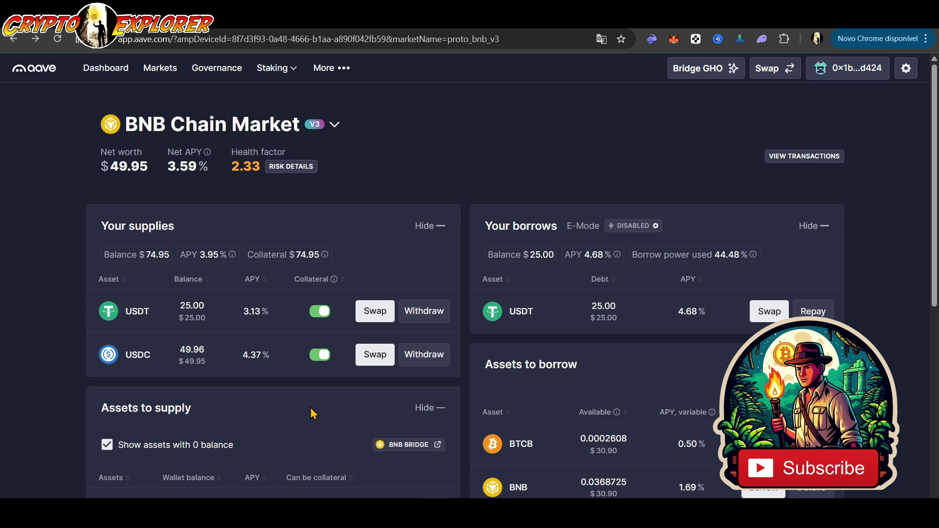
{"action": "scroll", "coordinate": [312, 407], "scroll_direction": "down", "scroll_amount": 3}
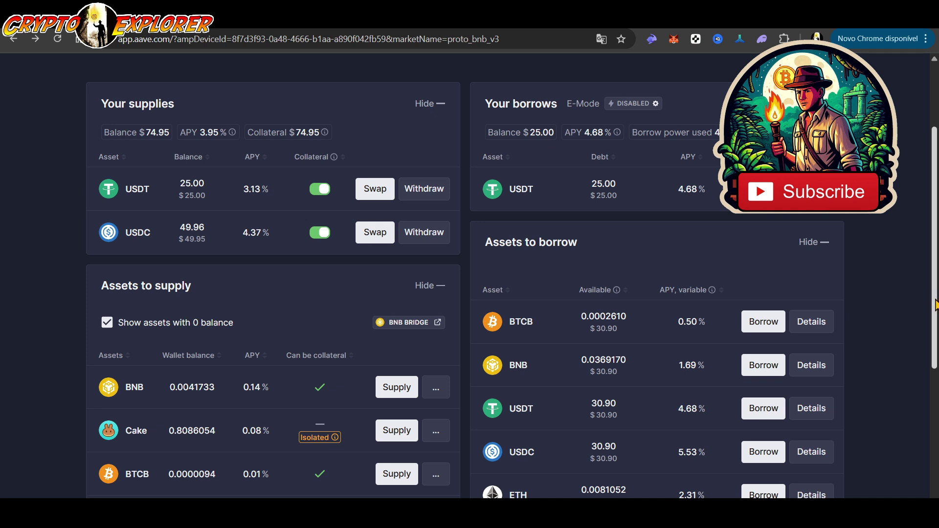
{"action": "scroll", "coordinate": [935, 305], "scroll_direction": "down", "scroll_amount": 1}
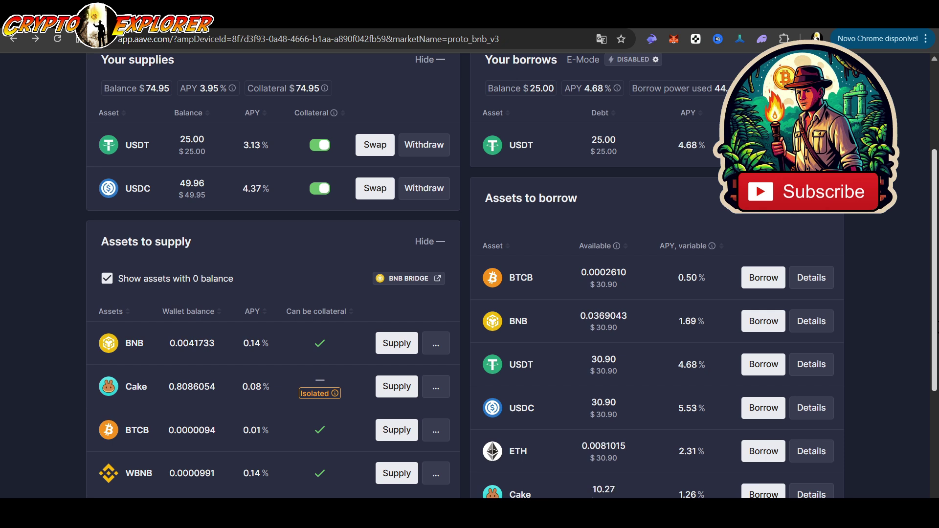
{"action": "scroll", "coordinate": [937, 326], "scroll_direction": "up", "scroll_amount": 3}
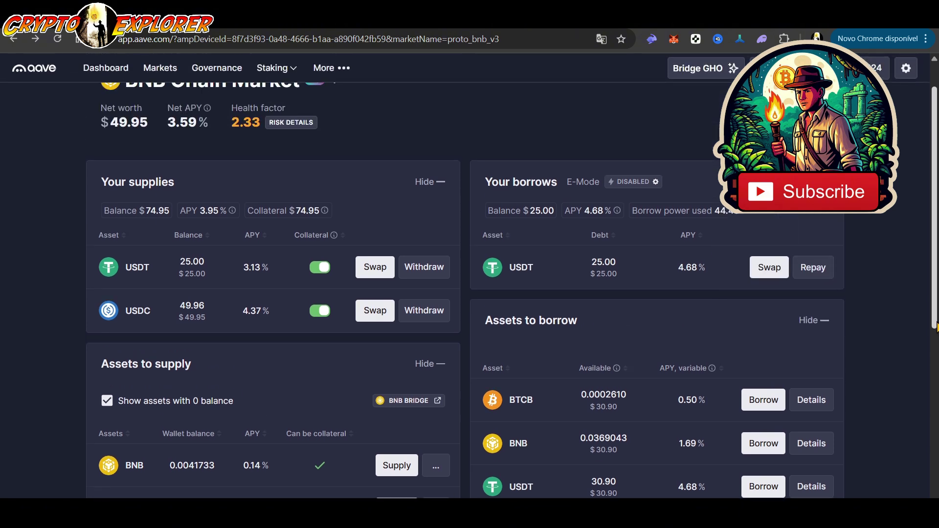